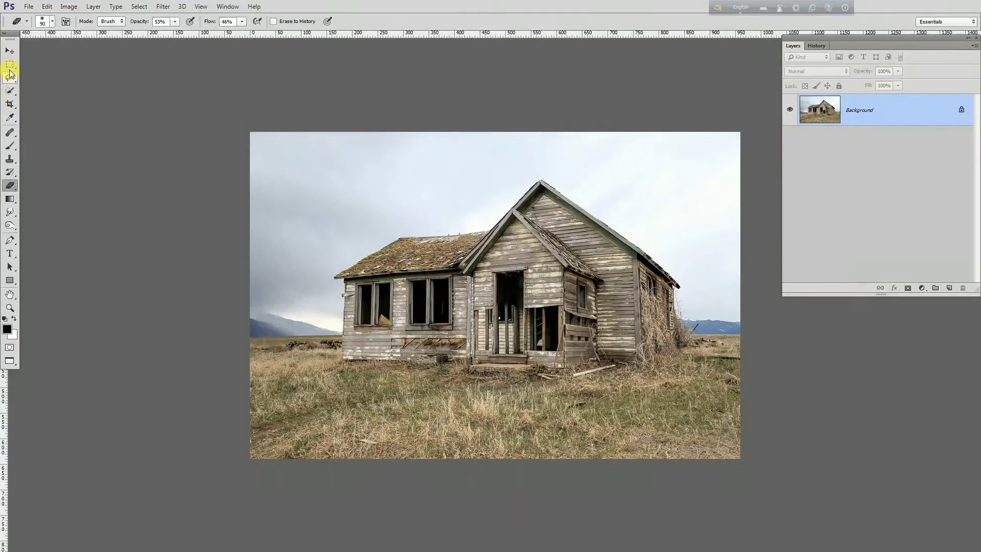
- Marquee-select the photo from the top down to the grass, then copy and paste it as Layer 1
{"action": "left_click", "coordinate": [10, 64]}
{"action": "left_click_drag", "start_coordinate": [237, 135], "coordinate": [767, 388]}
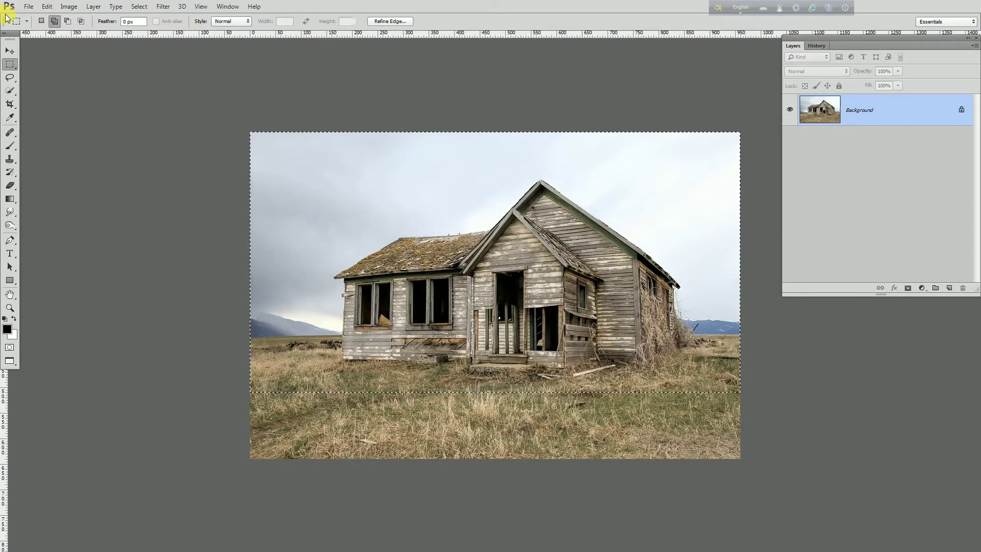
{"action": "left_click", "coordinate": [29, 7]}
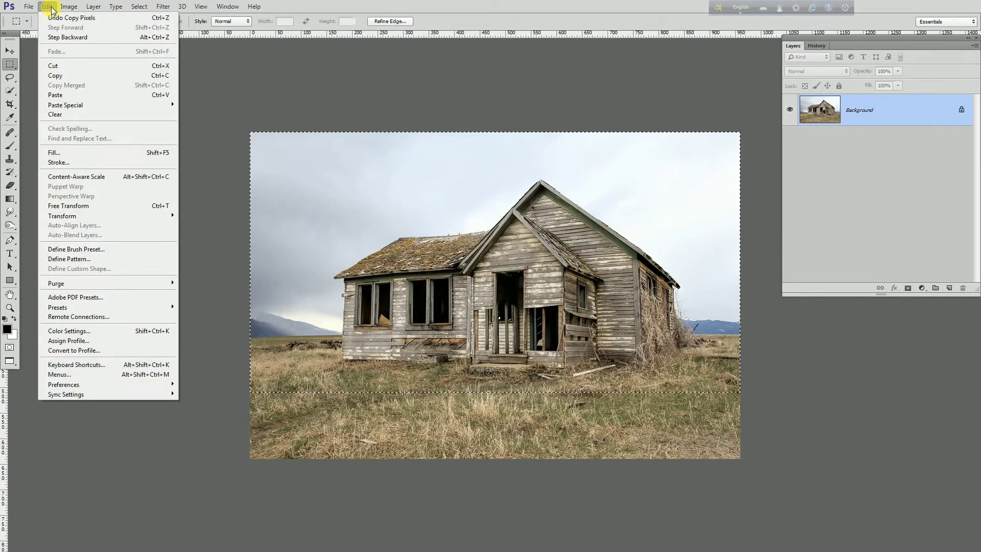
{"action": "left_click", "coordinate": [65, 75]}
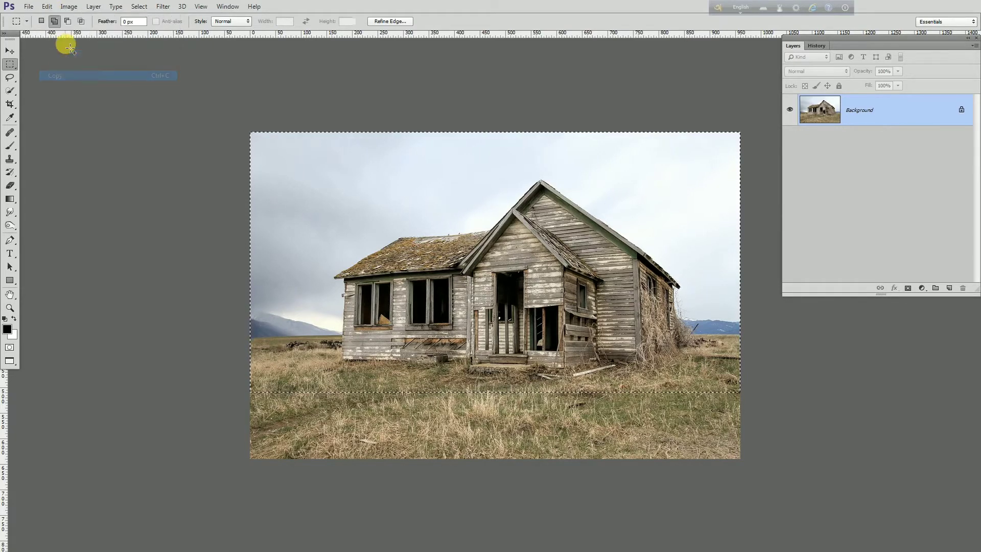
{"action": "left_click", "coordinate": [46, 6]}
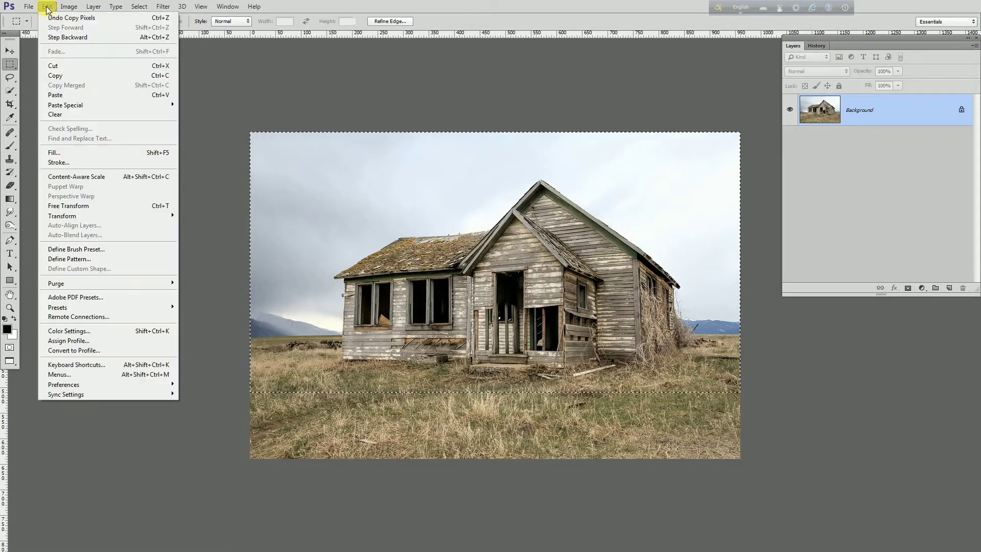
{"action": "left_click", "coordinate": [67, 95]}
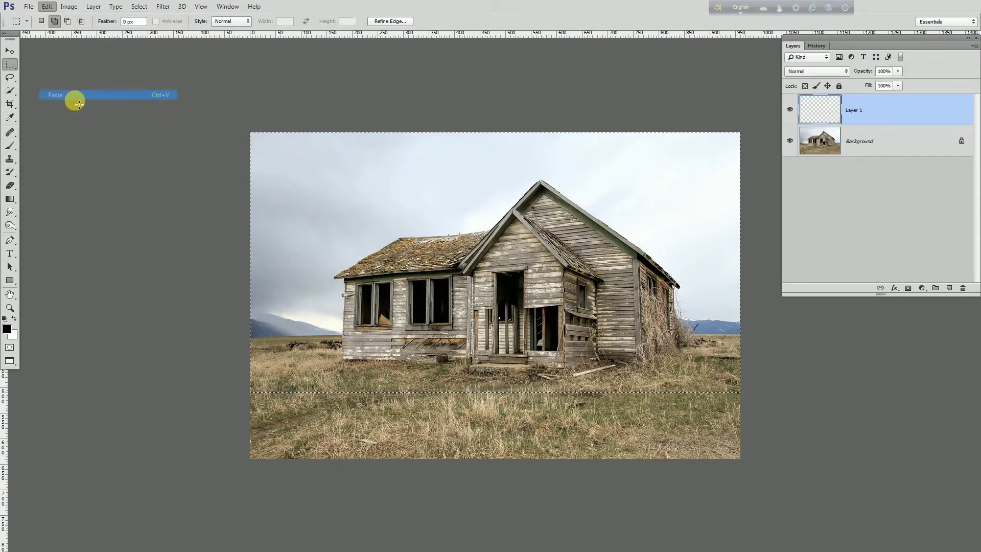
- Flip Layer 1 vertically and move it below the grass as the house's reflection
{"action": "key", "text": "ctrl+t"}
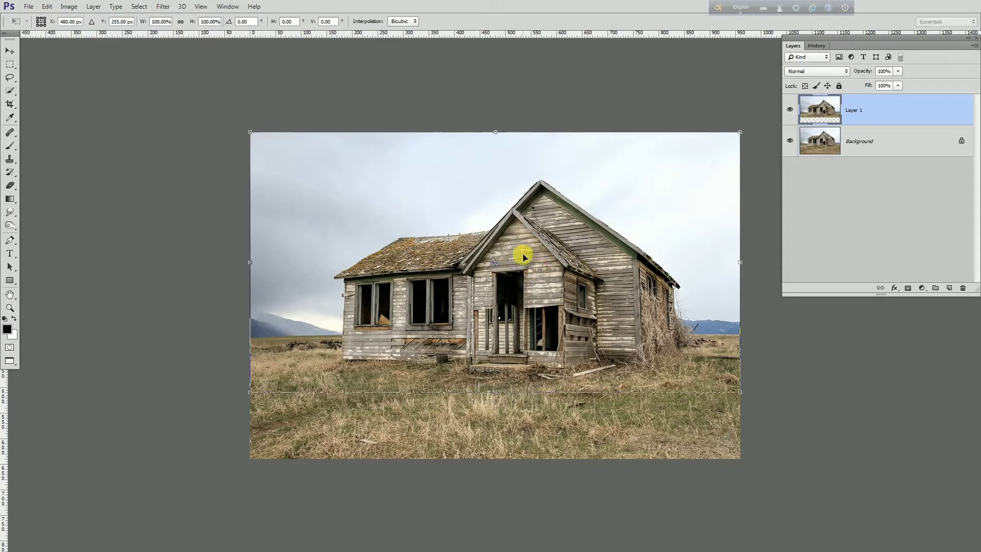
{"action": "right_click", "coordinate": [522, 239]}
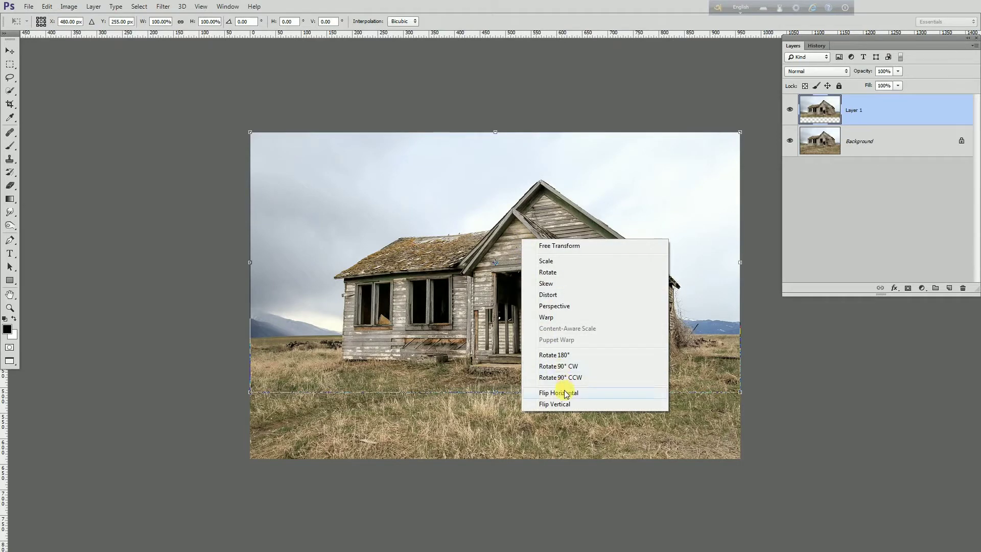
{"action": "left_click", "coordinate": [569, 405]}
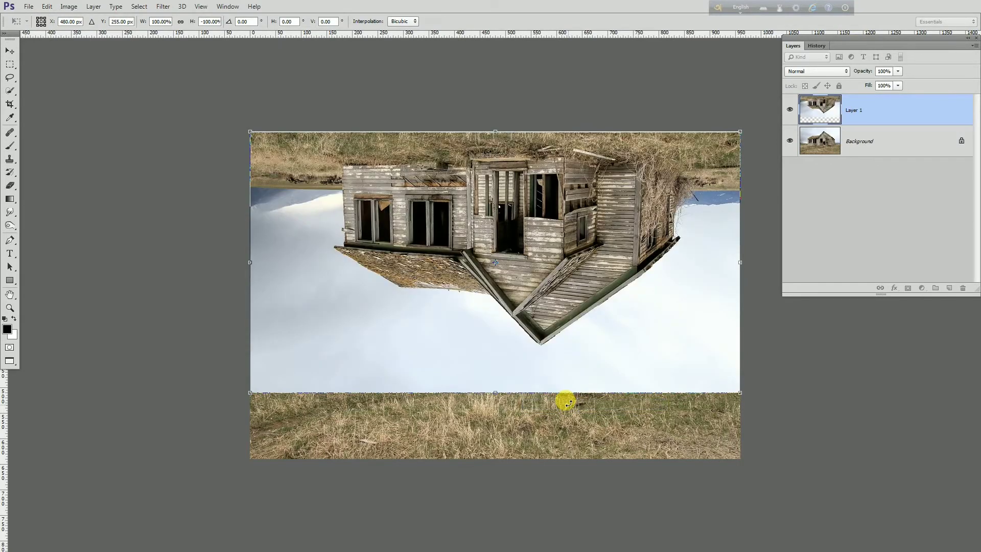
{"action": "mouse_move", "coordinate": [485, 192]}
{"action": "left_mouse_down"}
{"action": "mouse_move", "coordinate": [500, 355]}
{"action": "mouse_move", "coordinate": [491, 440]}
{"action": "left_mouse_up"}
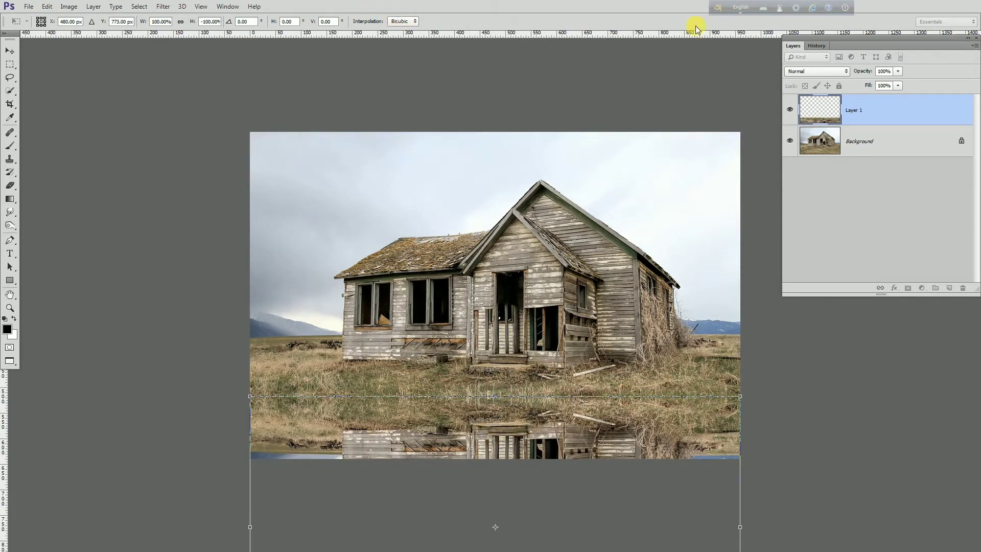
{"action": "key", "text": "Return"}
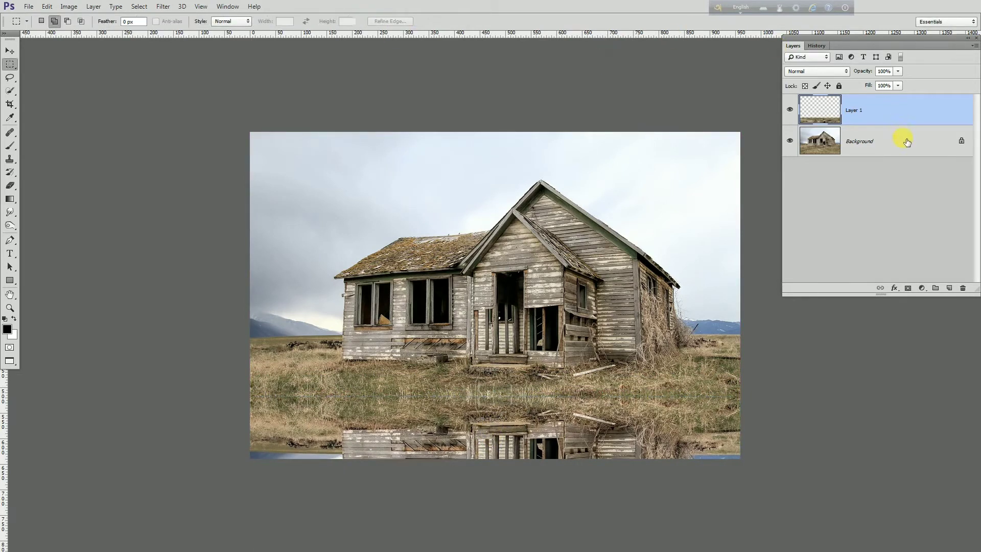
- Unlock Background into Layer 0 and select it together with Layer 1
{"action": "double_click", "coordinate": [907, 142]}
{"action": "left_click", "coordinate": [575, 173]}
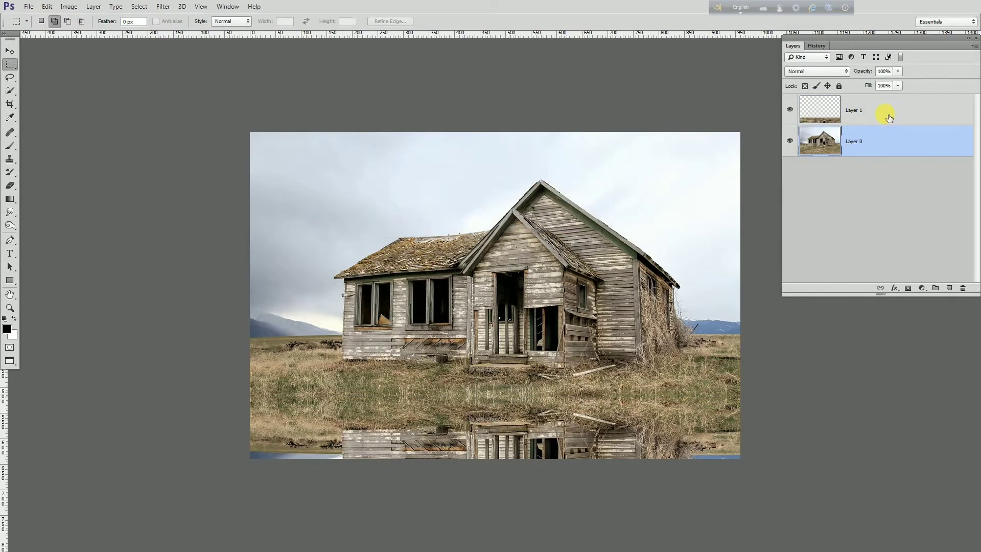
{"action": "left_click", "coordinate": [889, 118]}
{"action": "left_click", "coordinate": [884, 143], "text": "shift"}
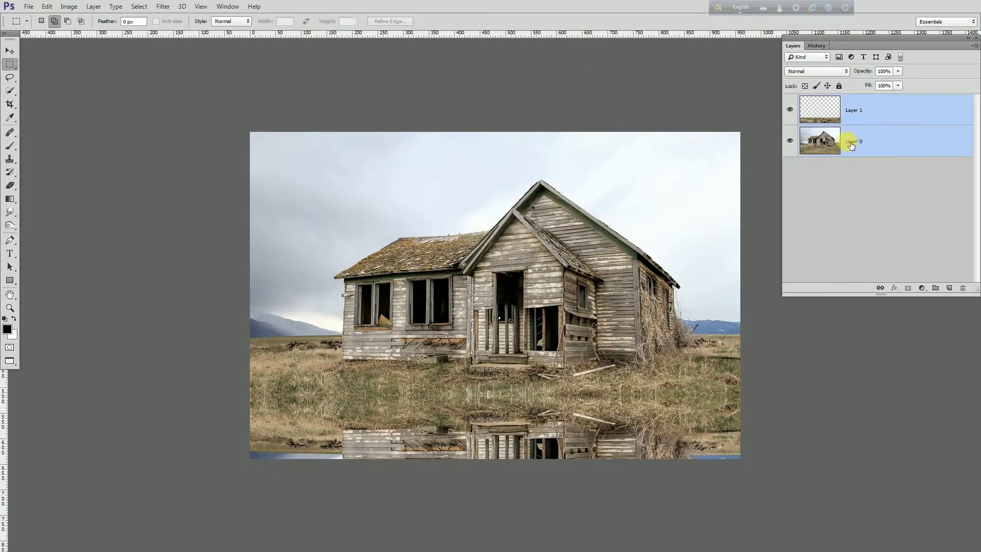
- Free-transform both layers and nudge them upward three steps
{"action": "key", "text": "ctrl+t"}
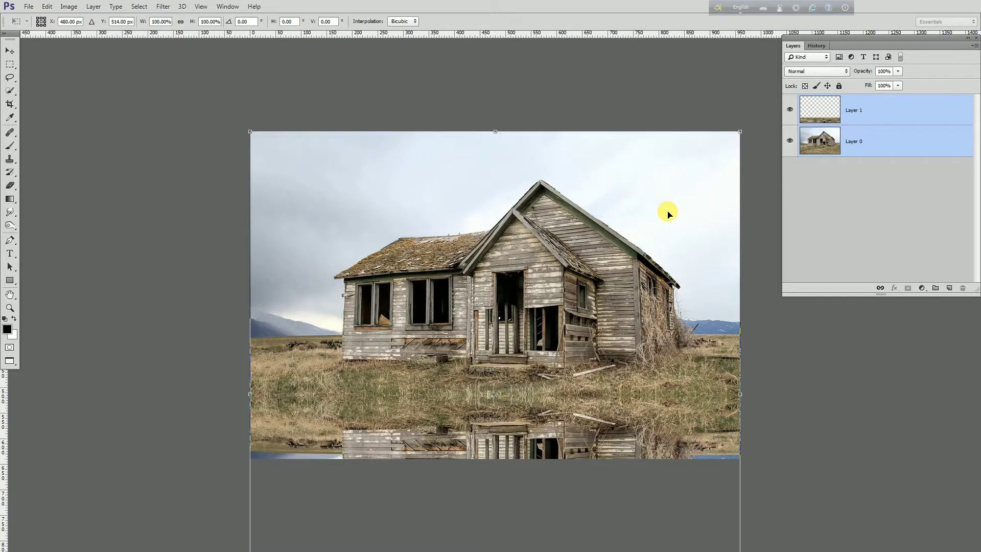
{"action": "key", "text": "Up"}
{"action": "key", "text": "Up"}
{"action": "key", "text": "Up"}
{"action": "key", "text": "Up"}
{"action": "key", "text": "Up"}
{"action": "key", "text": "Up"}
{"action": "key", "text": "Up"}
{"action": "key", "text": "Up"}
{"action": "key", "text": "Up"}
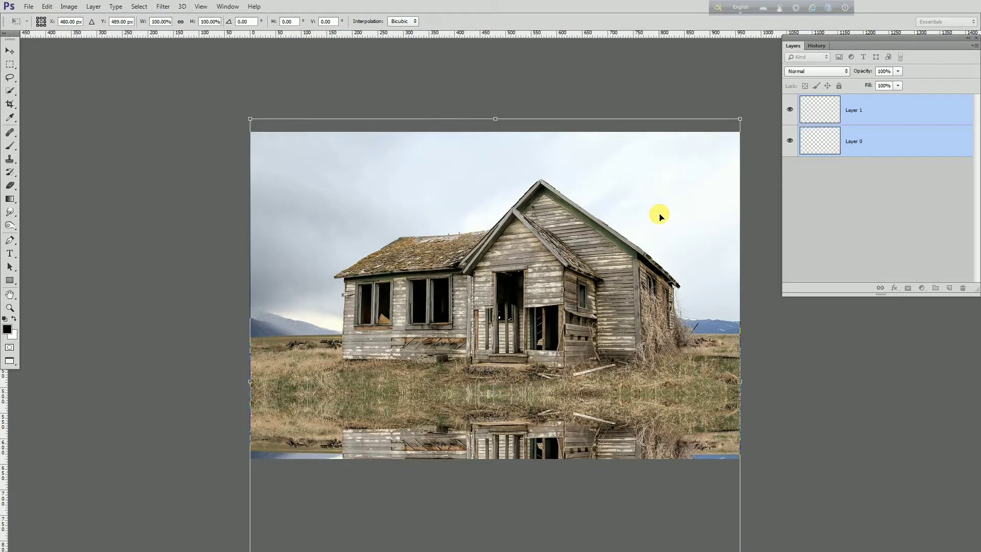
{"action": "key", "text": "Up"}
{"action": "key", "text": "Up"}
{"action": "key", "text": "Up"}
{"action": "key", "text": "Up"}
{"action": "key", "text": "Up"}
{"action": "key", "text": "Up"}
{"action": "key", "text": "Up"}
{"action": "key", "text": "Up"}
{"action": "key", "text": "Up"}
{"action": "key", "text": "Up"}
{"action": "key", "text": "Up"}
{"action": "key", "text": "Up"}
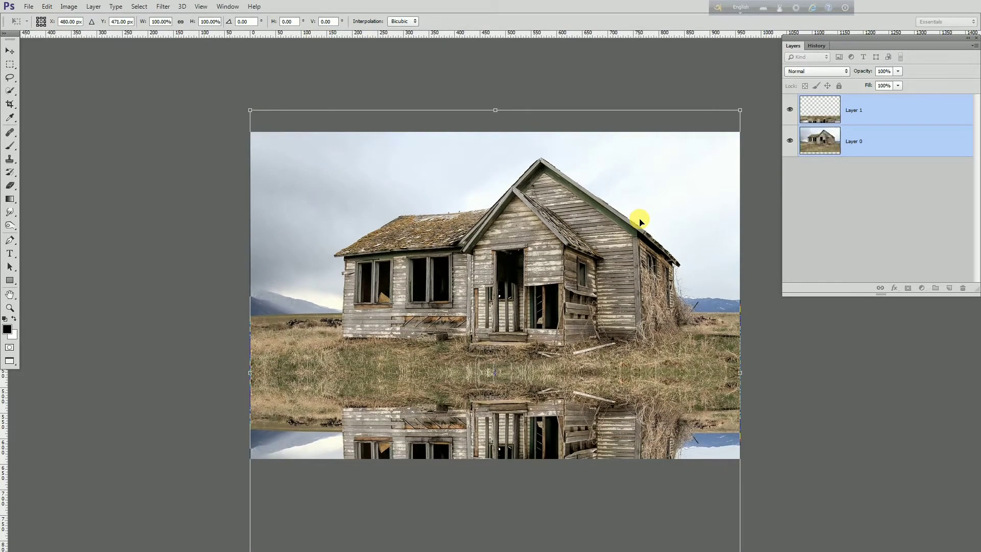
{"action": "key", "text": "Up"}
{"action": "key", "text": "Up"}
{"action": "key", "text": "Up"}
{"action": "key", "text": "Up"}
{"action": "key", "text": "Up"}
{"action": "key", "text": "Up"}
{"action": "key", "text": "Up"}
{"action": "key", "text": "Up"}
{"action": "key", "text": "Up"}
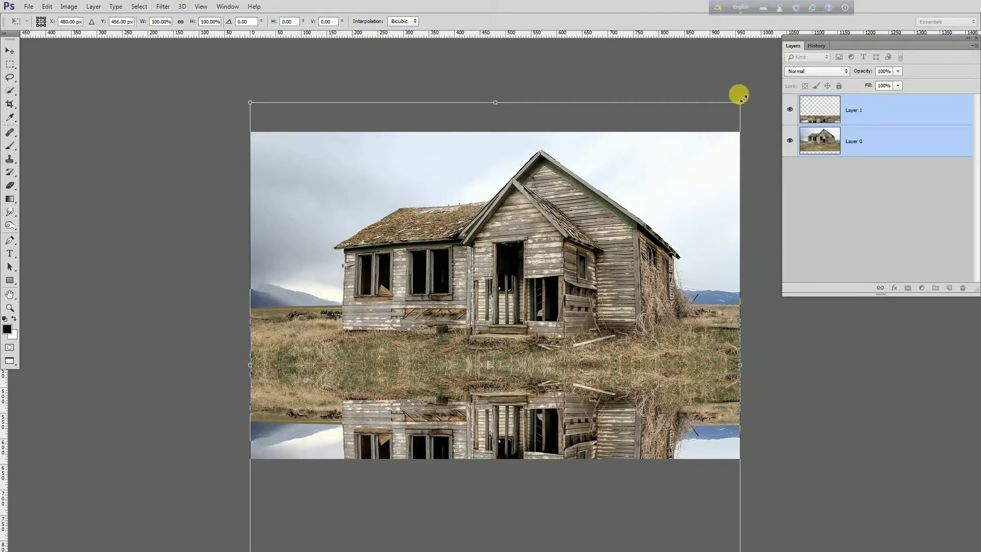
- Scale the house and reflection down together to about 70% and commit the transform
{"action": "left_click_drag", "start_coordinate": [742, 97], "coordinate": [694, 147]}
{"action": "mouse_move", "coordinate": [661, 201]}
{"action": "left_mouse_down"}
{"action": "mouse_move", "coordinate": [628, 197]}
{"action": "mouse_move", "coordinate": [625, 187]}
{"action": "left_mouse_up"}
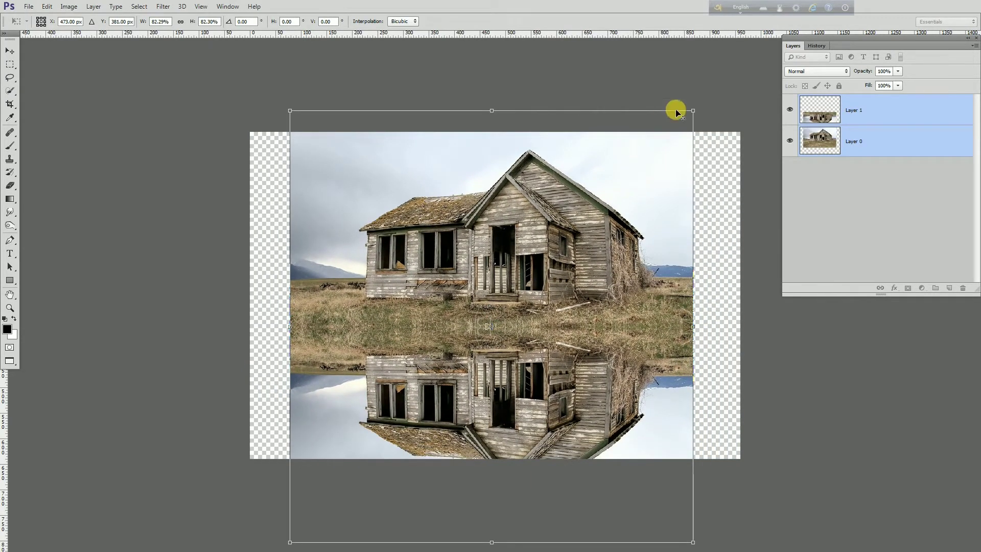
{"action": "left_click_drag", "start_coordinate": [685, 109], "coordinate": [681, 116]}
{"action": "left_click_drag", "start_coordinate": [645, 182], "coordinate": [646, 164]}
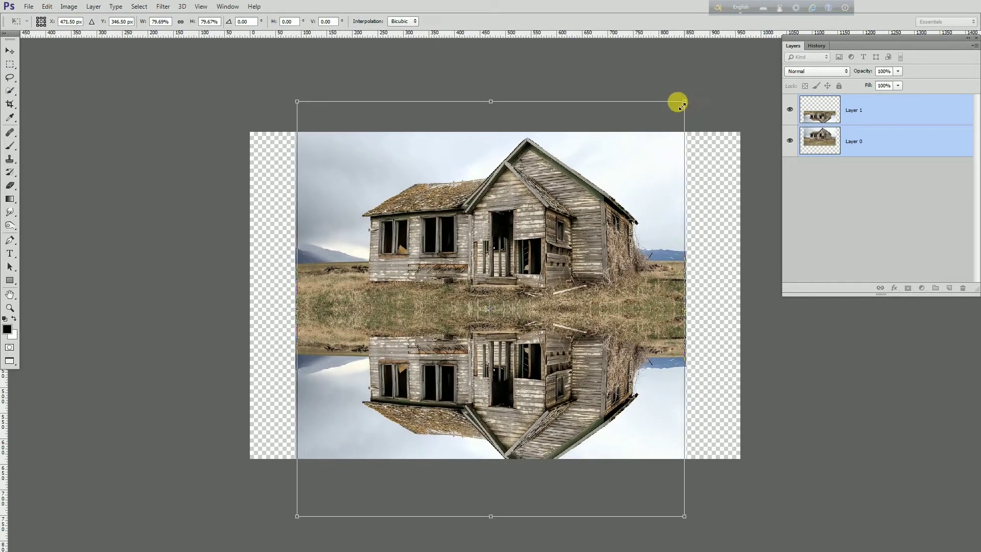
{"action": "left_click_drag", "start_coordinate": [683, 104], "coordinate": [676, 108]}
{"action": "left_click_drag", "start_coordinate": [624, 205], "coordinate": [624, 193]}
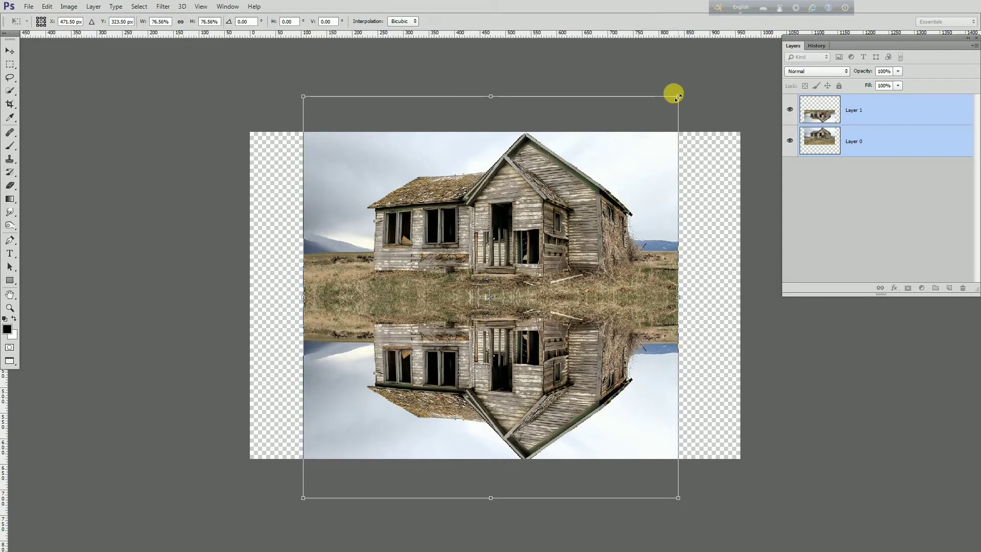
{"action": "left_click_drag", "start_coordinate": [677, 96], "coordinate": [663, 113]}
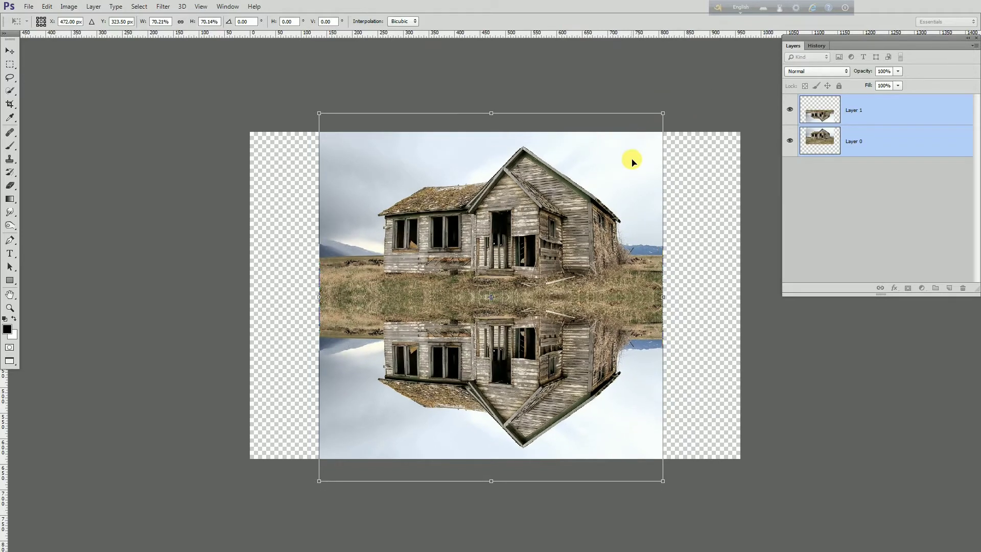
{"action": "left_click_drag", "start_coordinate": [631, 158], "coordinate": [631, 164]}
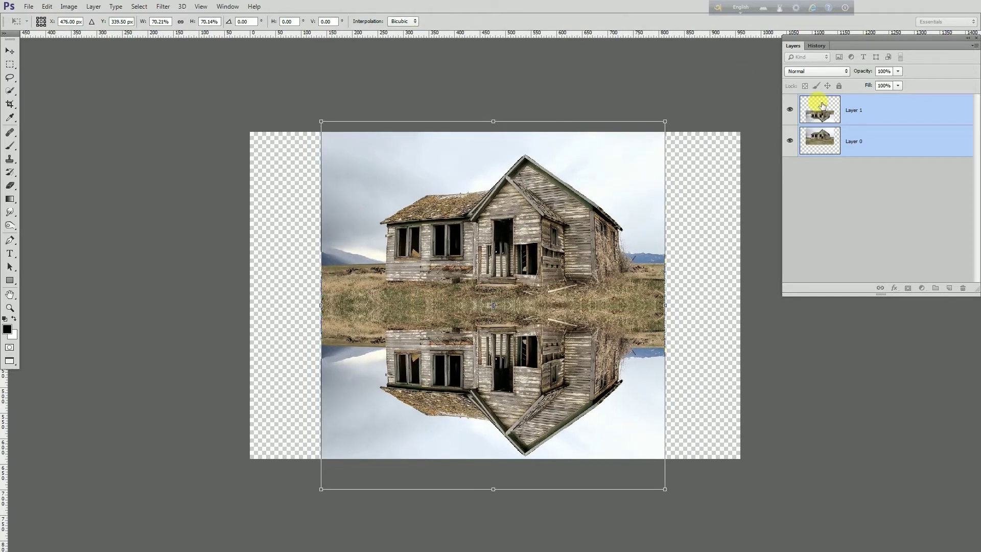
{"action": "key", "text": "Return"}
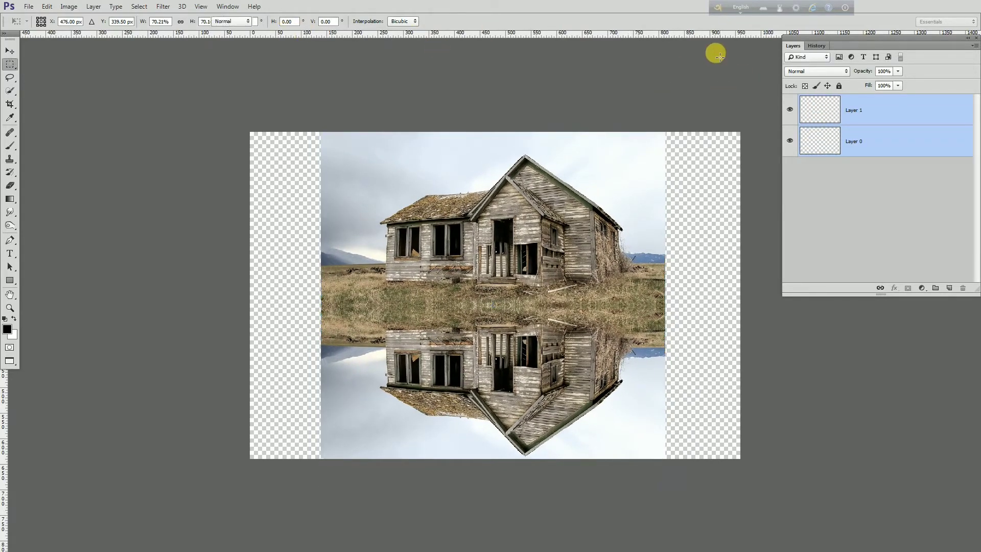
{"action": "left_click", "coordinate": [878, 113]}
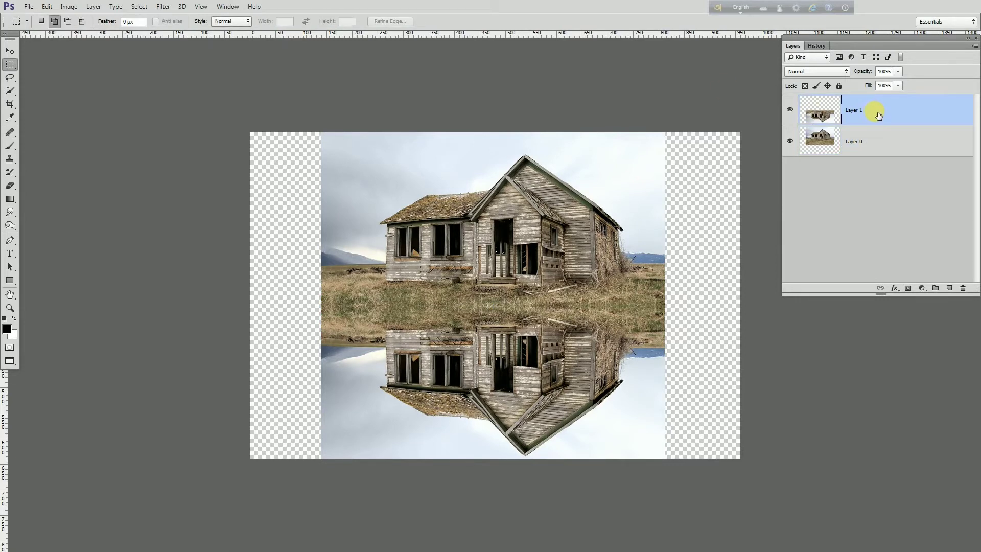
- Convert the reflection Layer 1 into a Smart Object
{"action": "right_click", "coordinate": [878, 116]}
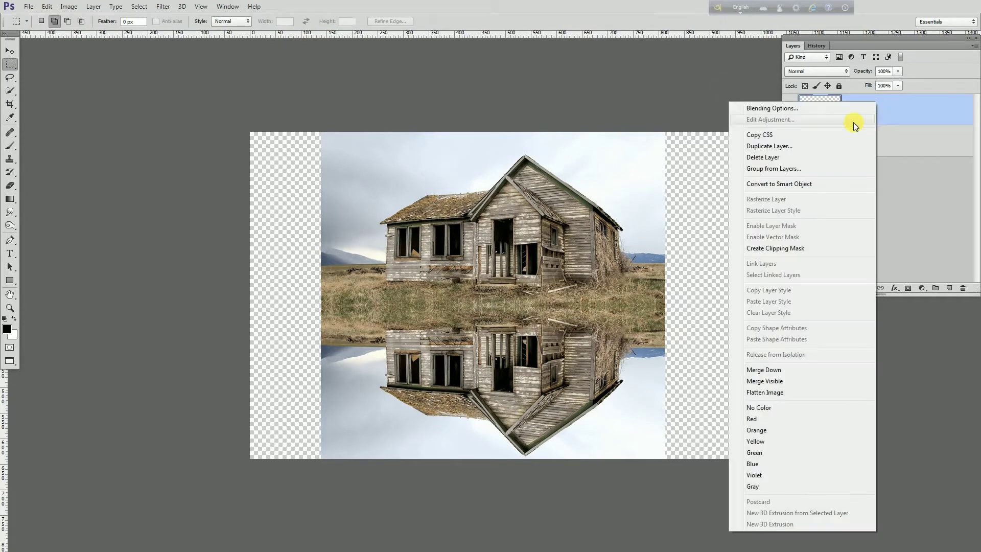
{"action": "left_click", "coordinate": [789, 184]}
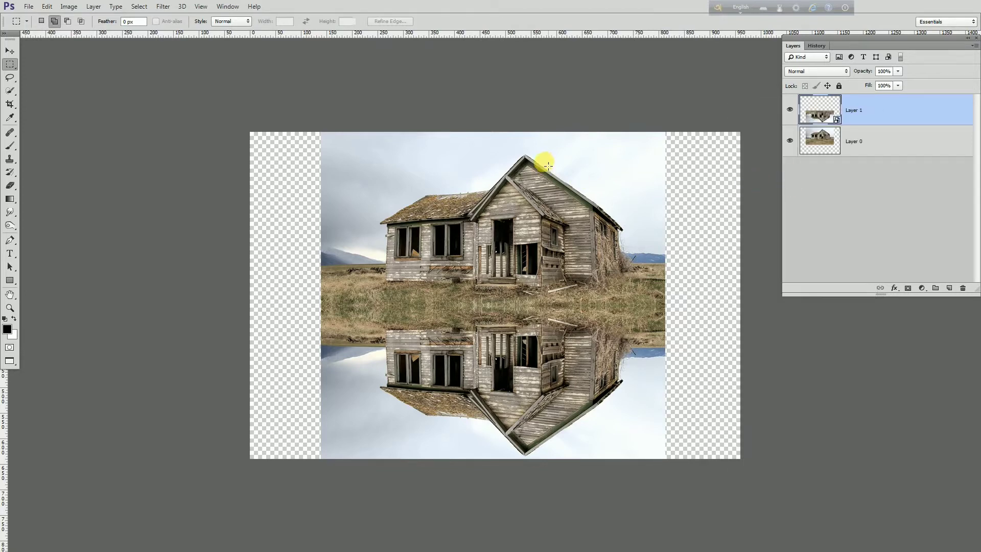
{"action": "left_click", "coordinate": [164, 6]}
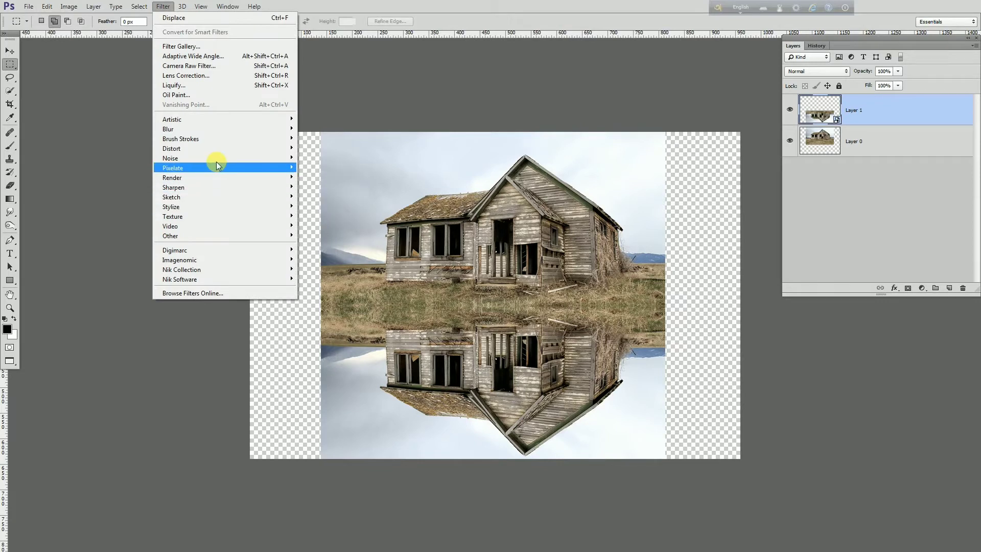
{"action": "mouse_move", "coordinate": [200, 129]}
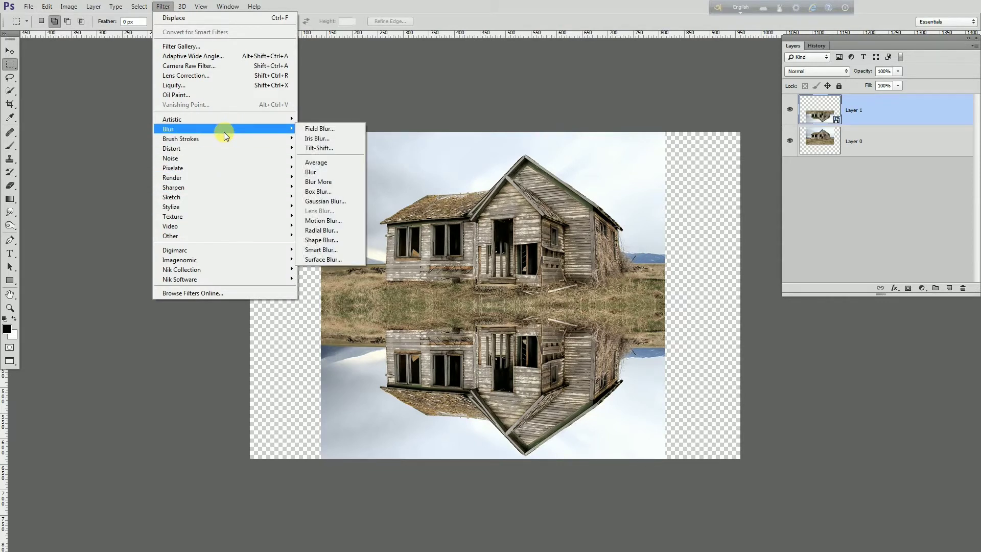
- Apply a Motion Blur smart filter to the reflection layer
{"action": "left_click", "coordinate": [336, 223]}
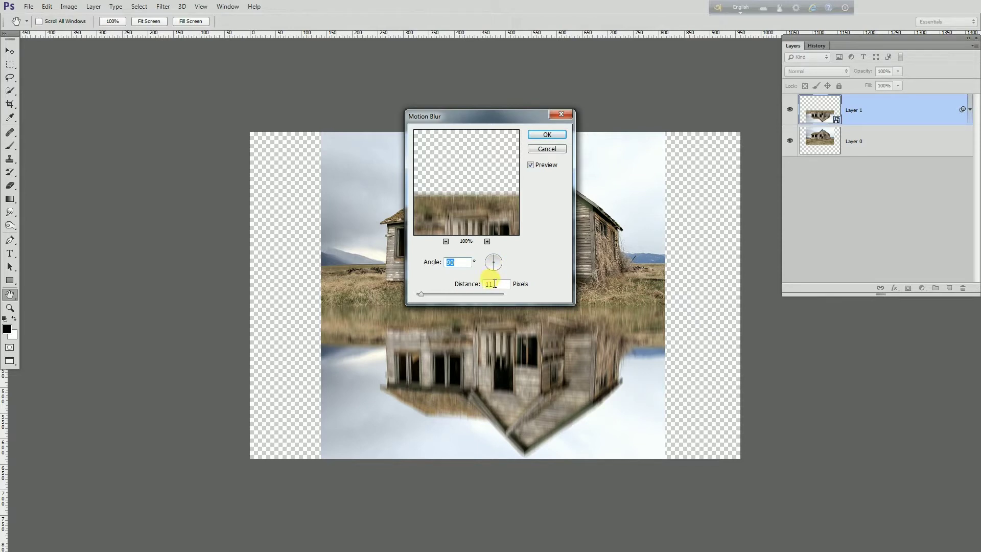
{"action": "left_click", "coordinate": [547, 134]}
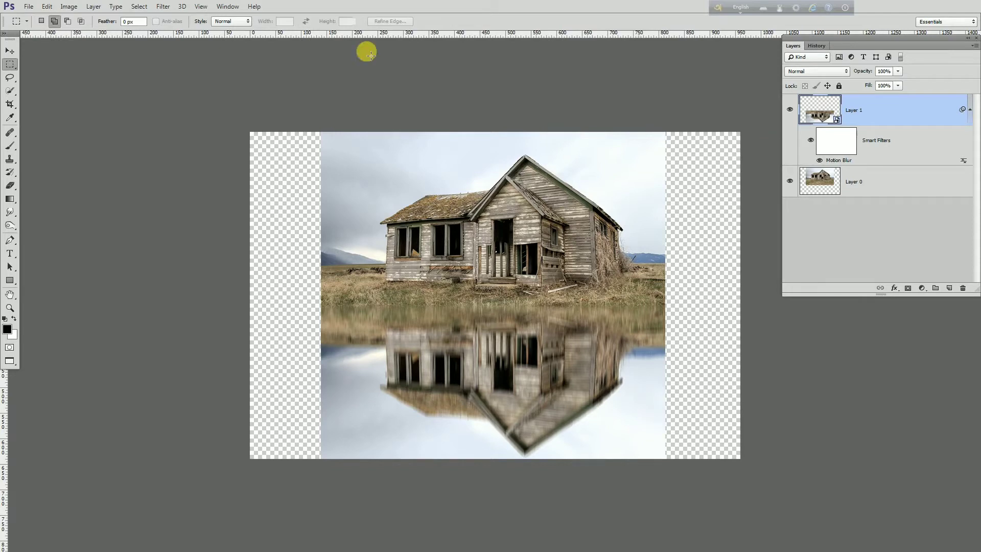
{"action": "left_click", "coordinate": [164, 9]}
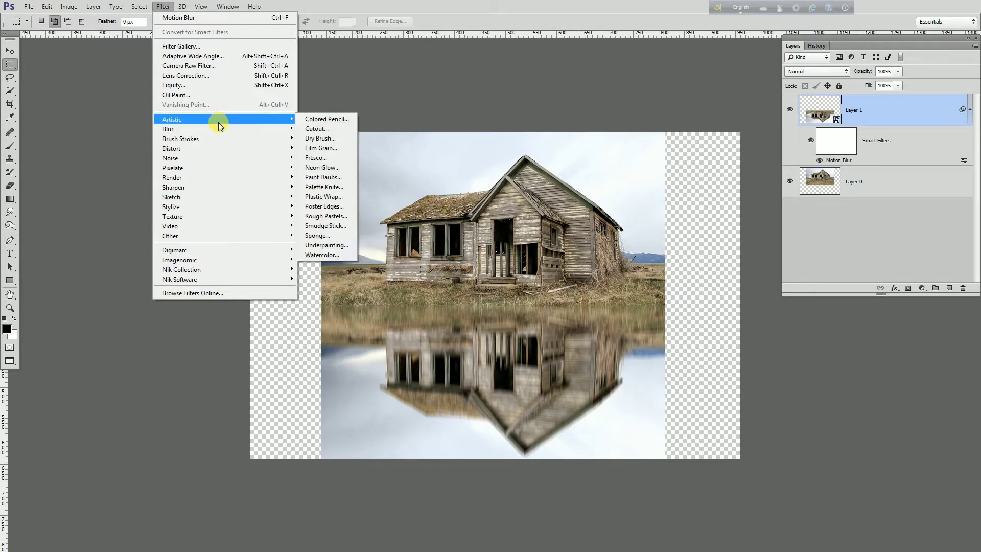
{"action": "mouse_move", "coordinate": [222, 148]}
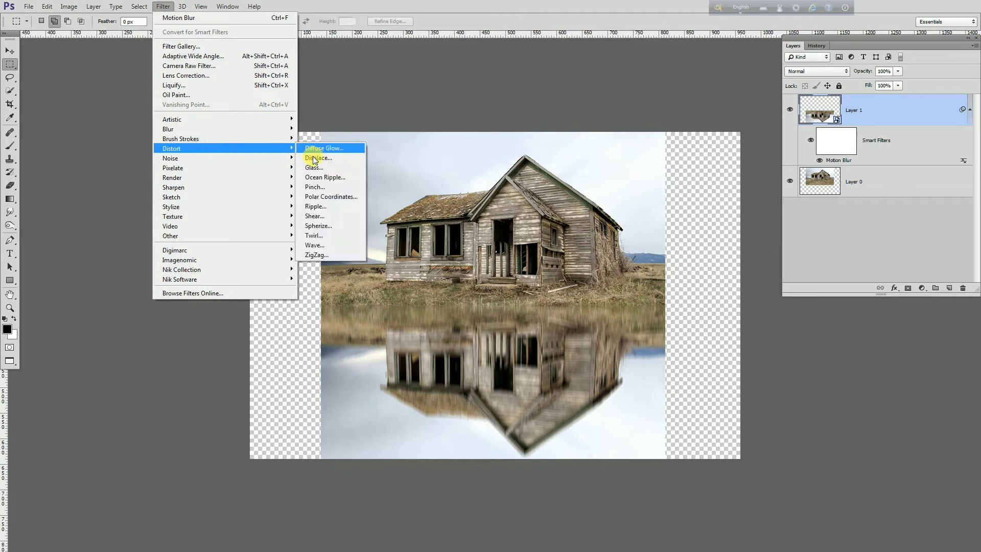
- Apply a Displace filter to the reflection using the Water Bacground displacement map
{"action": "left_click", "coordinate": [323, 158]}
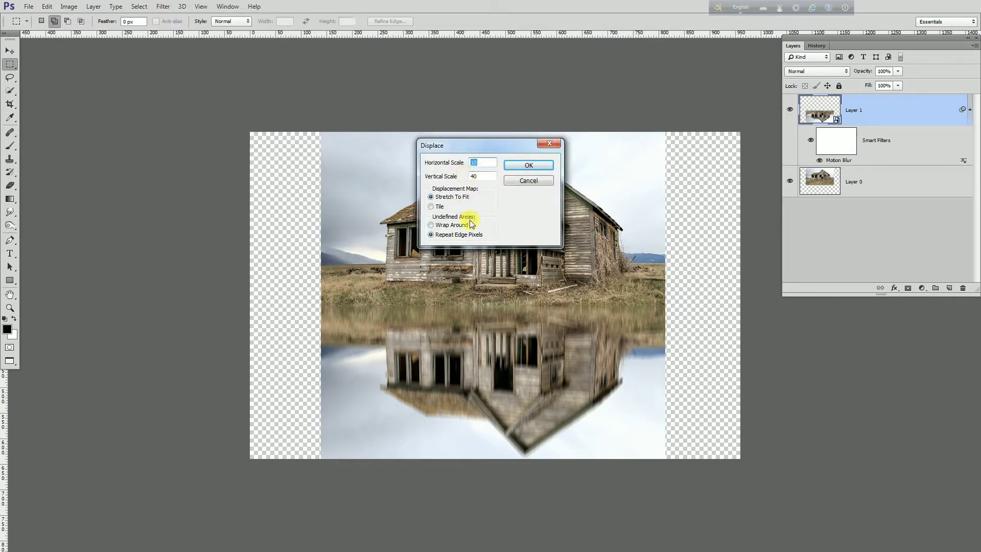
{"action": "left_click", "coordinate": [520, 170]}
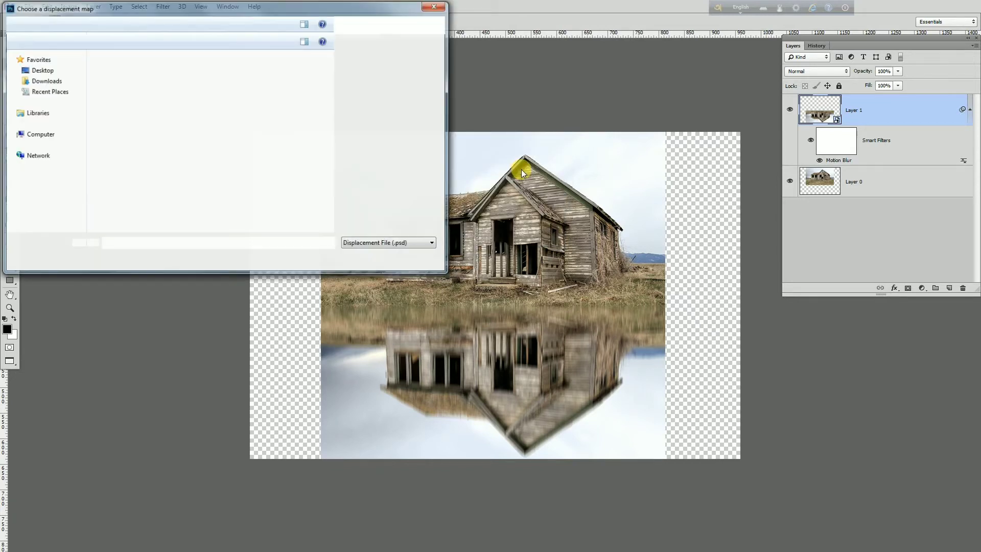
{"action": "double_click", "coordinate": [179, 200]}
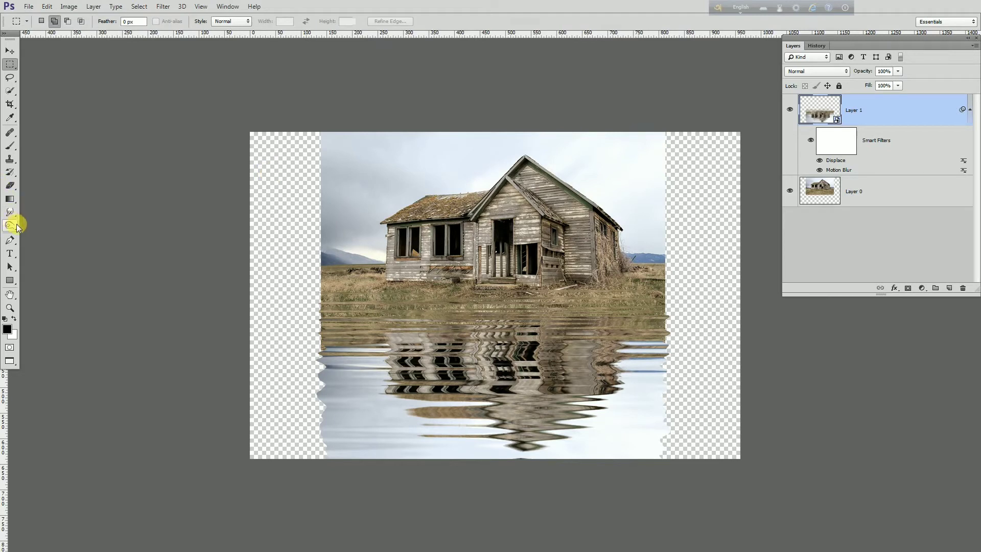
- Add a new Layer 2 and draw a reflected gradient on it
{"action": "left_click", "coordinate": [949, 288]}
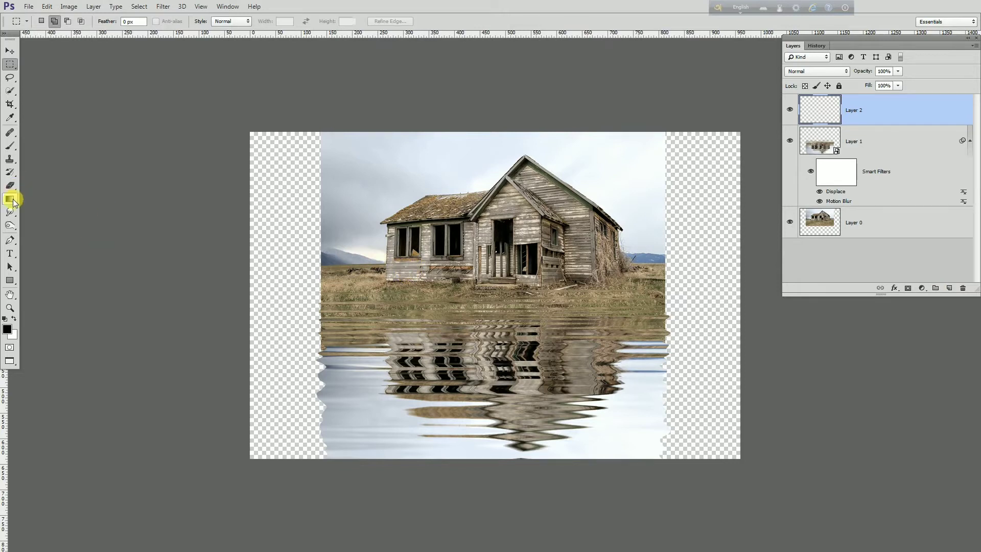
{"action": "left_click", "coordinate": [10, 199]}
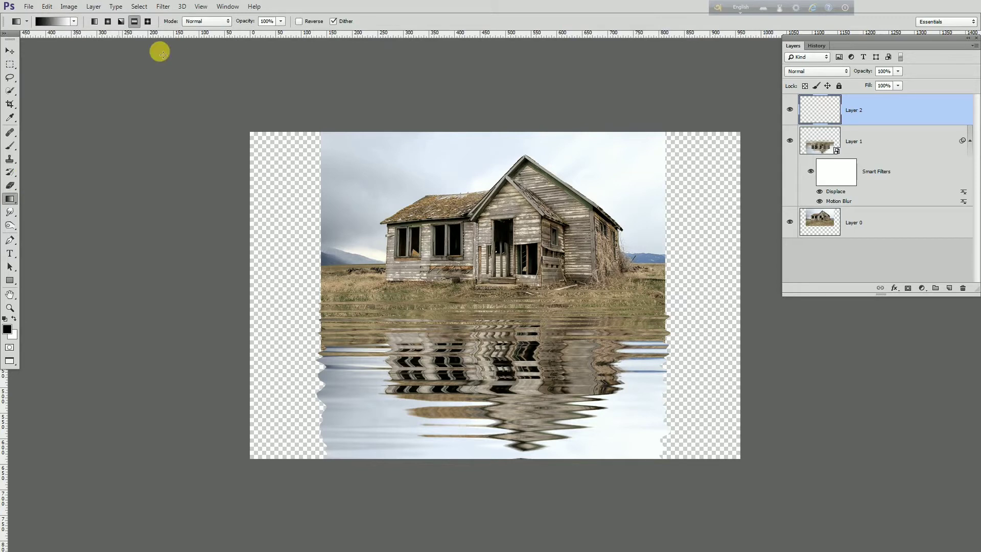
{"action": "left_click", "coordinate": [135, 22]}
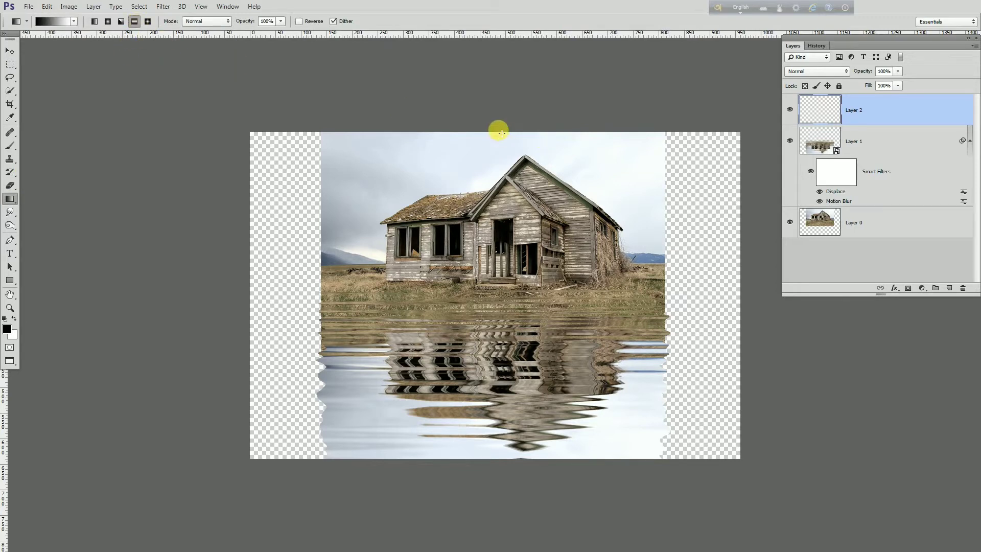
{"action": "left_click_drag", "start_coordinate": [506, 127], "coordinate": [507, 250]}
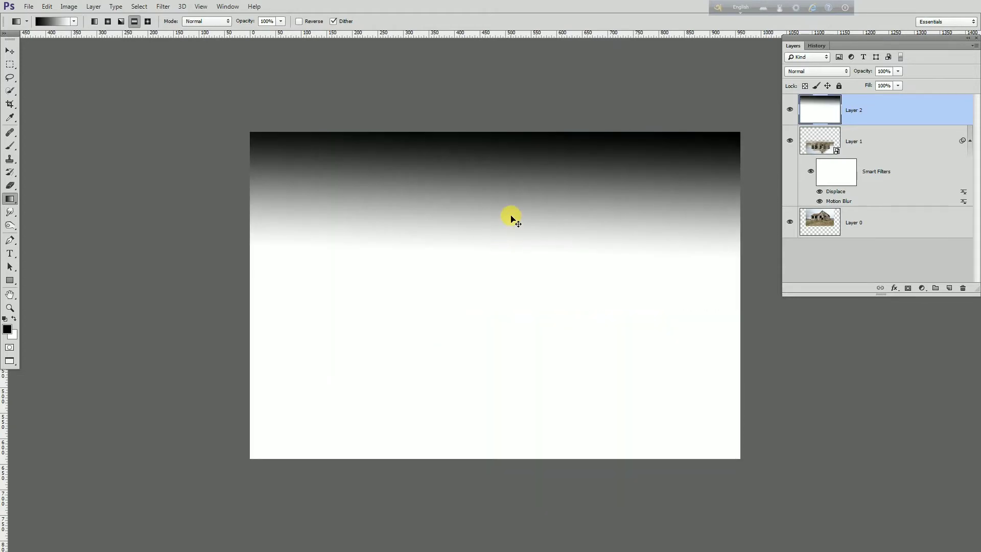
- Redraw the reflected gradient until a dark horizontal band sits across the image middle
{"action": "left_click_drag", "start_coordinate": [512, 203], "coordinate": [521, 245]}
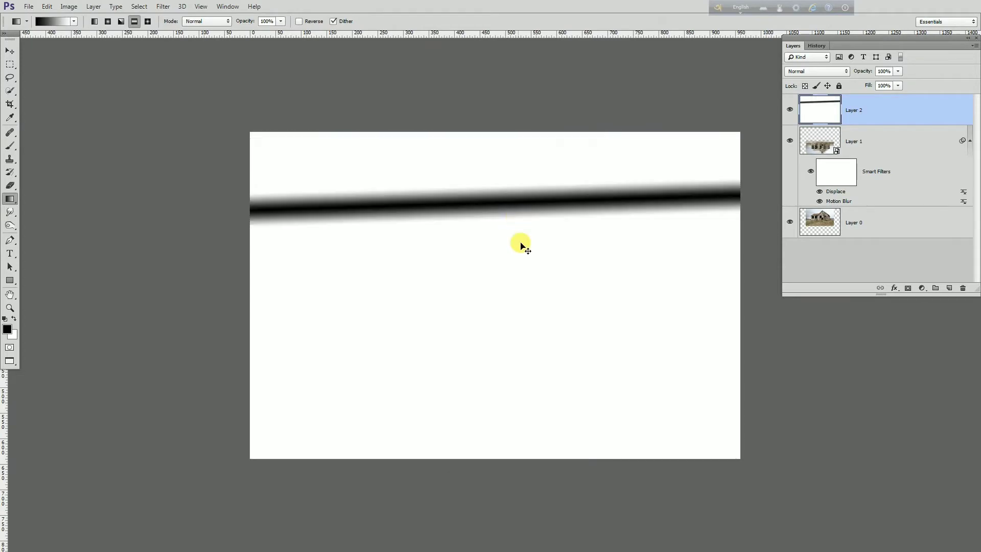
{"action": "key", "text": "ctrl+z"}
{"action": "left_click_drag", "start_coordinate": [510, 280], "coordinate": [512, 302]}
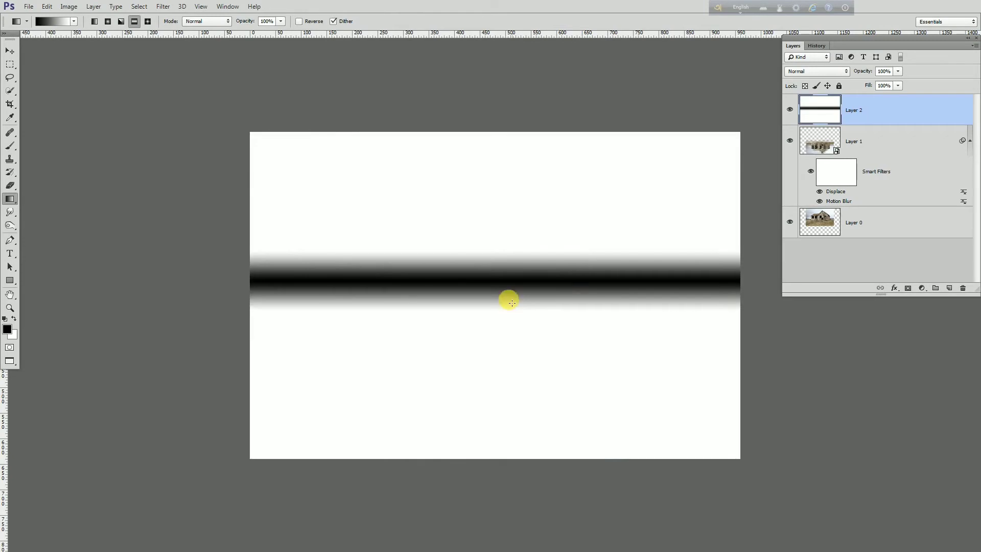
{"action": "key", "text": "ctrl+z"}
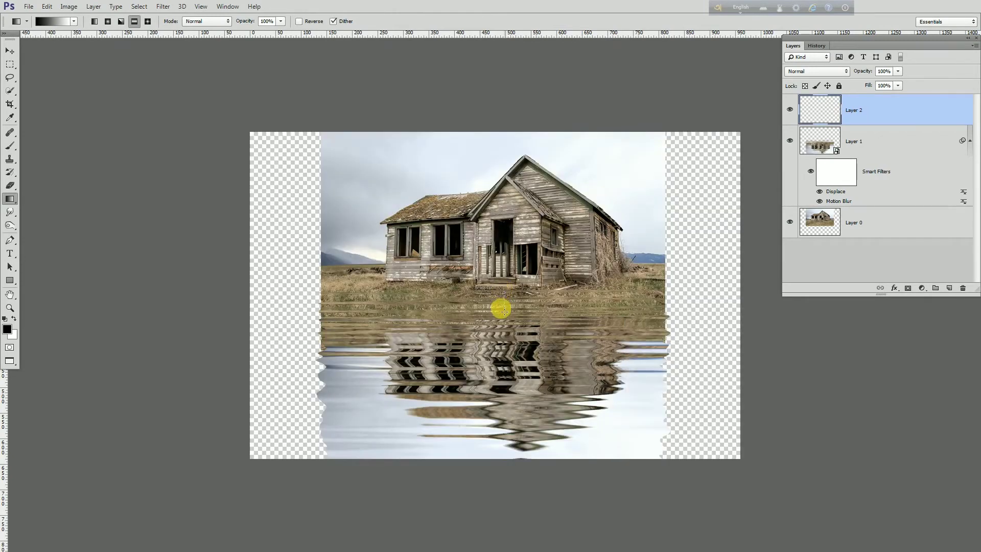
{"action": "left_click_drag", "start_coordinate": [503, 312], "coordinate": [498, 313]}
{"action": "key", "text": "ctrl+z"}
{"action": "key", "text": "ctrl+z"}
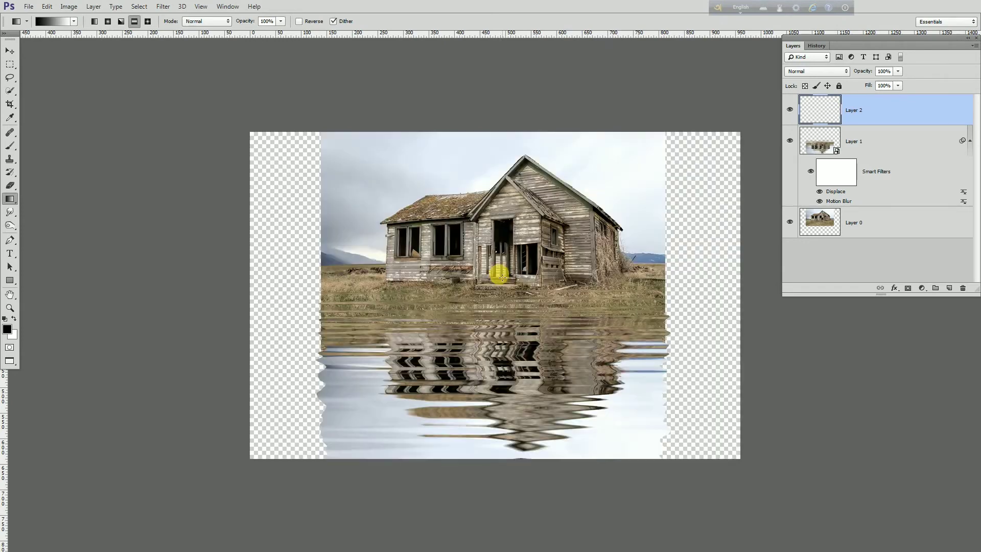
{"action": "left_click_drag", "start_coordinate": [502, 275], "coordinate": [502, 319]}
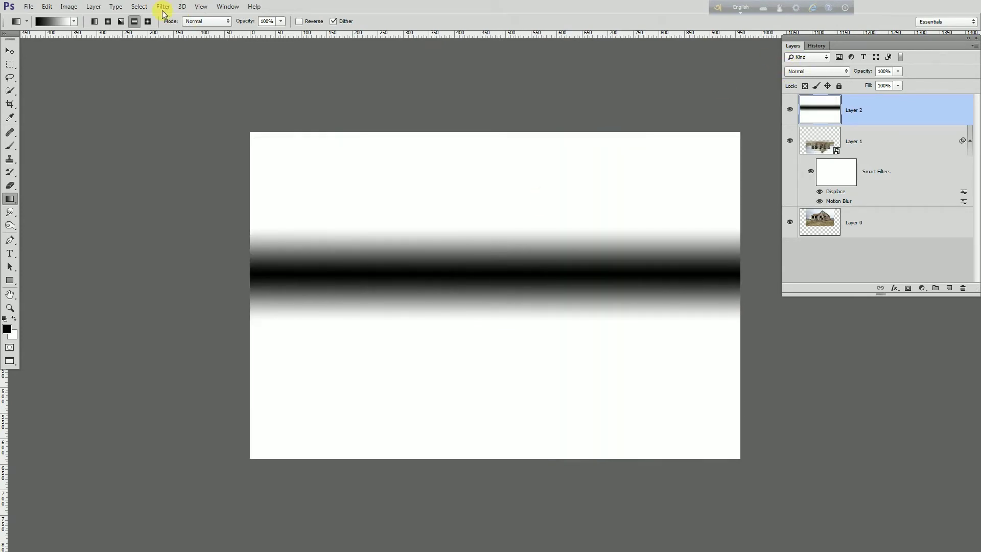
{"action": "left_click", "coordinate": [134, 8]}
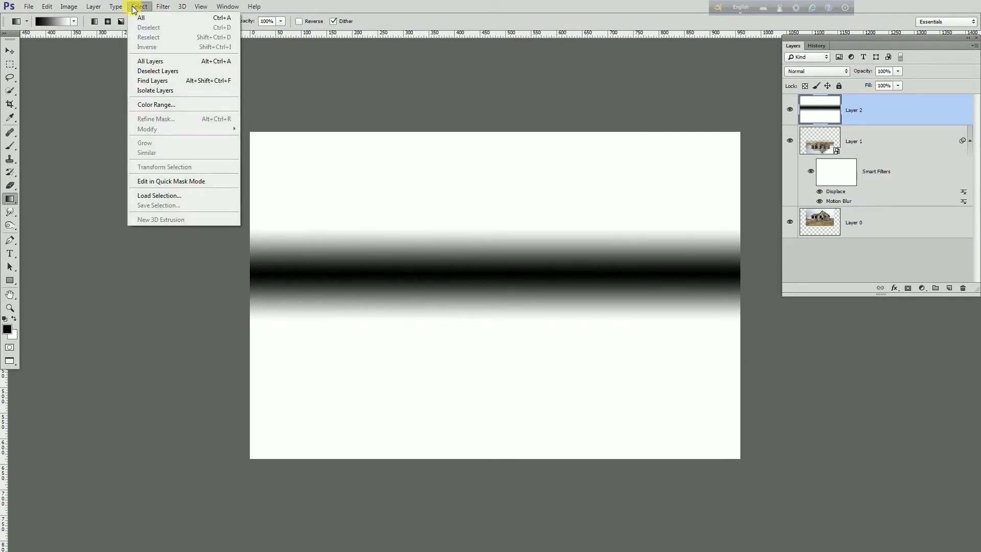
{"action": "left_click", "coordinate": [489, 106]}
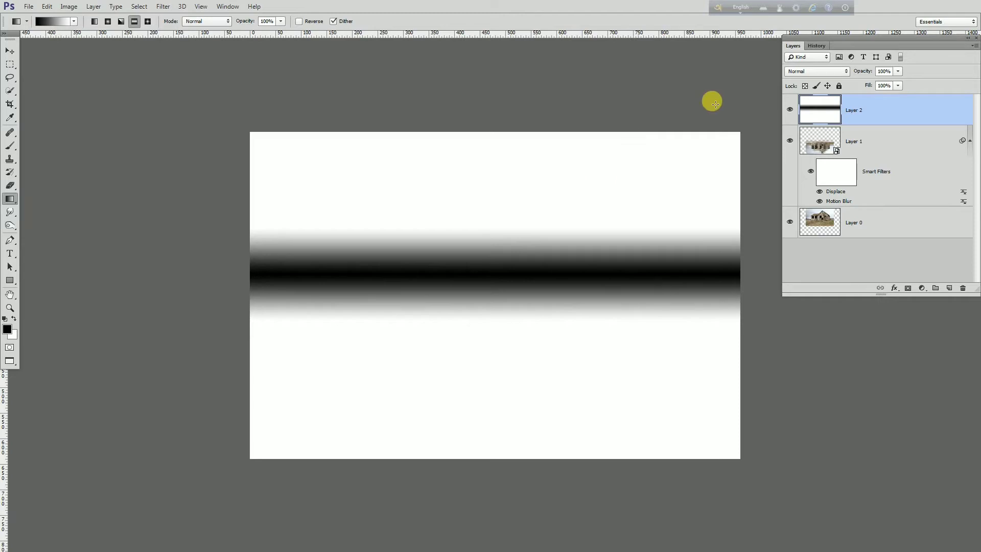
- Set Layer 2 to Multiply at 48% fill and move the dark band onto the shoreline
{"action": "left_click", "coordinate": [813, 71]}
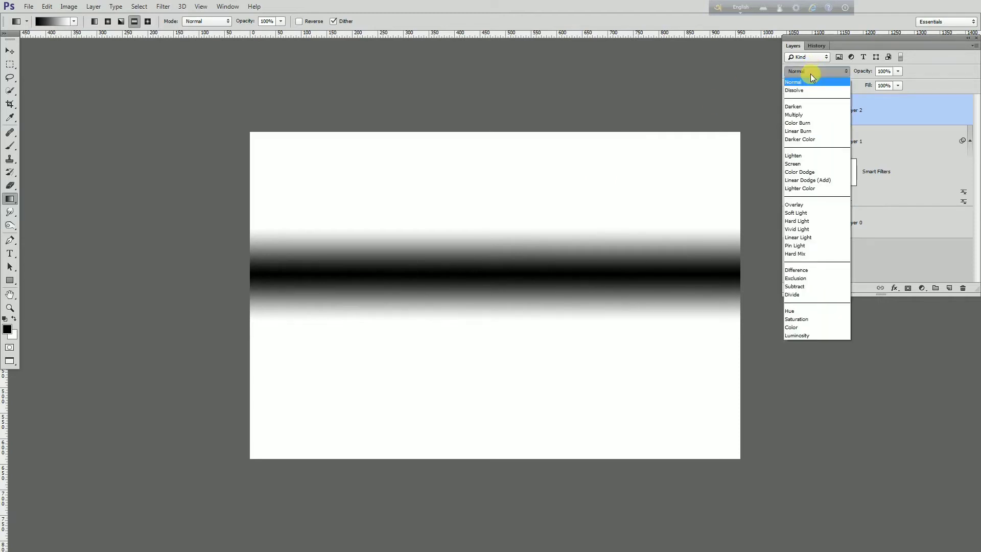
{"action": "left_click", "coordinate": [798, 114]}
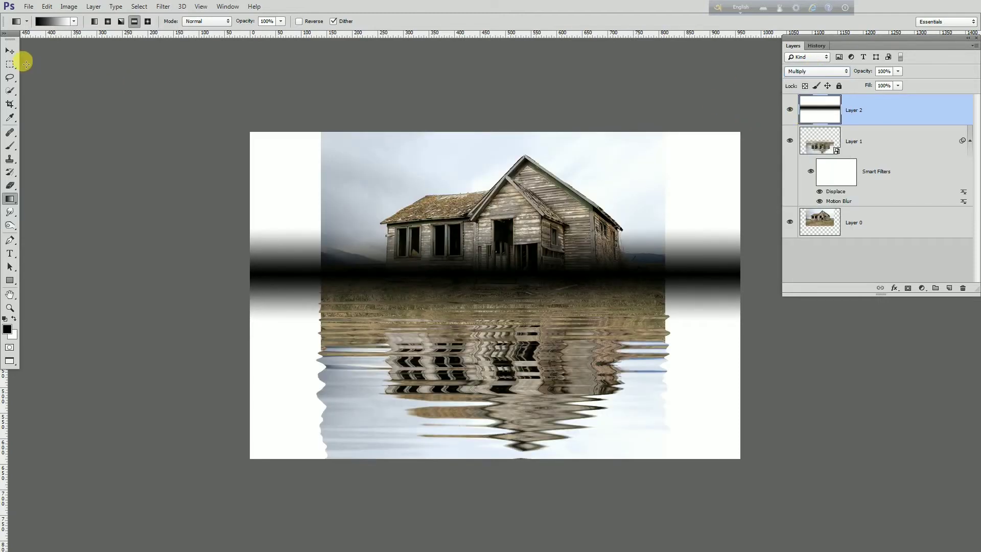
{"action": "left_click", "coordinate": [9, 51]}
{"action": "left_click_drag", "start_coordinate": [456, 254], "coordinate": [458, 323]}
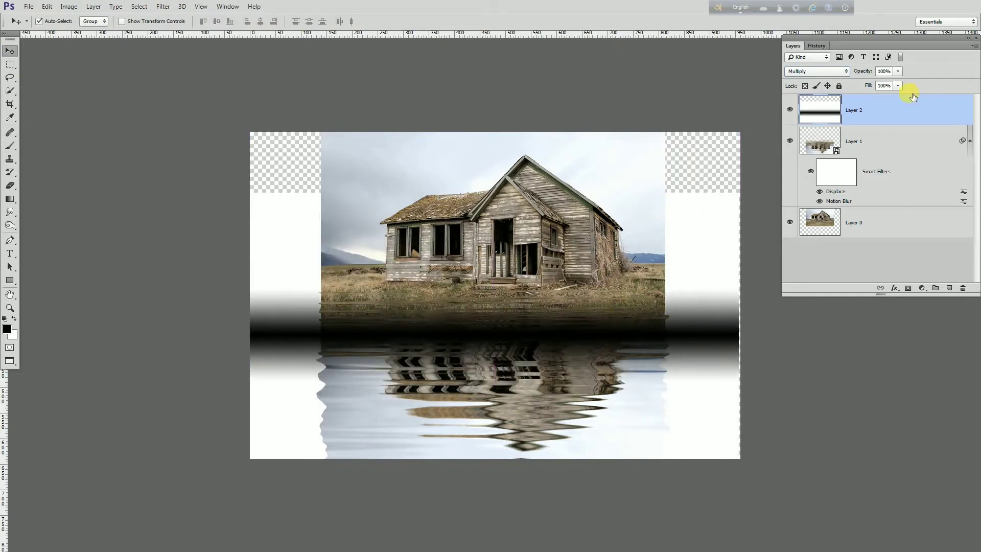
{"action": "left_click", "coordinate": [898, 86]}
{"action": "left_click", "coordinate": [868, 98]}
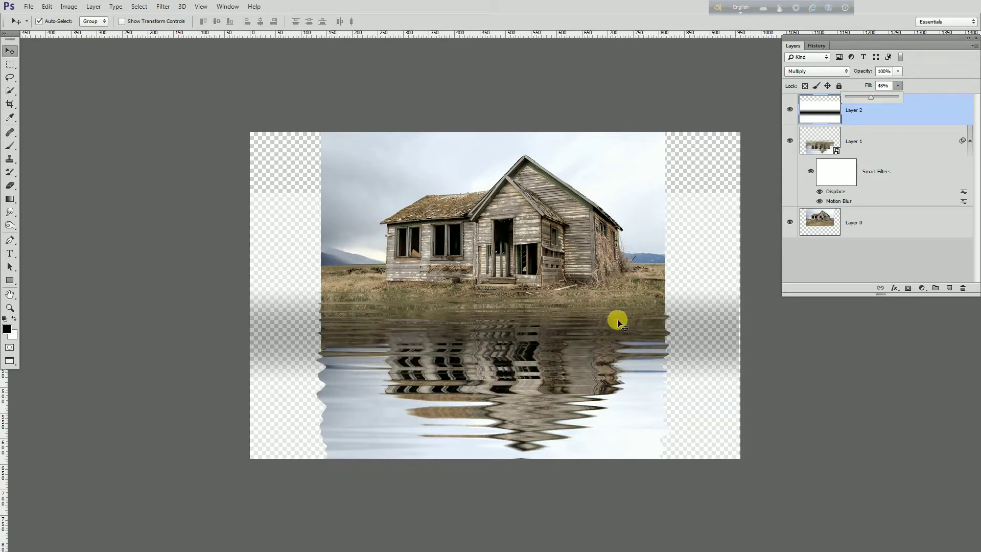
{"action": "left_click_drag", "start_coordinate": [619, 322], "coordinate": [614, 312]}
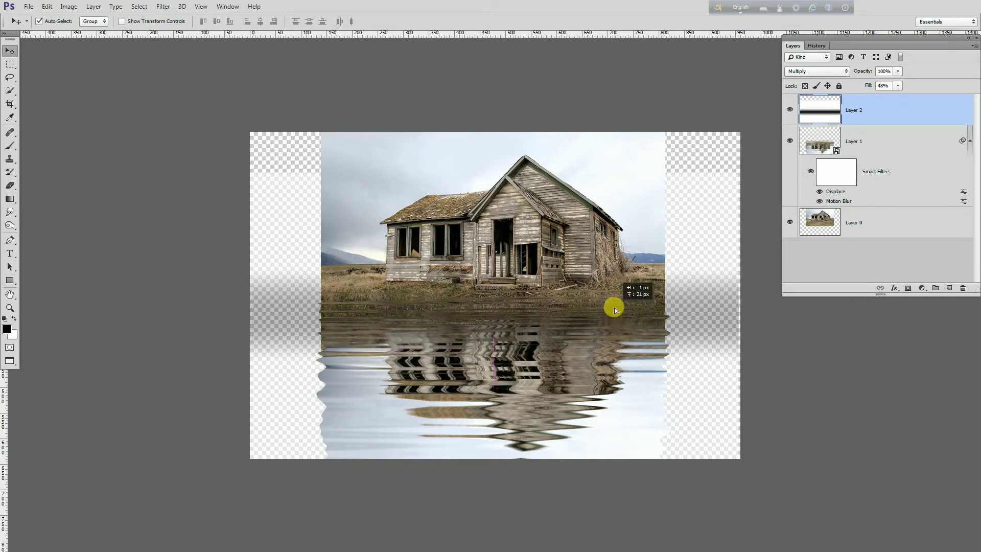
- Free-transform the gradient band into a narrow strip along the shoreline and lower its fill to 33%
{"action": "key", "text": "ctrl+t"}
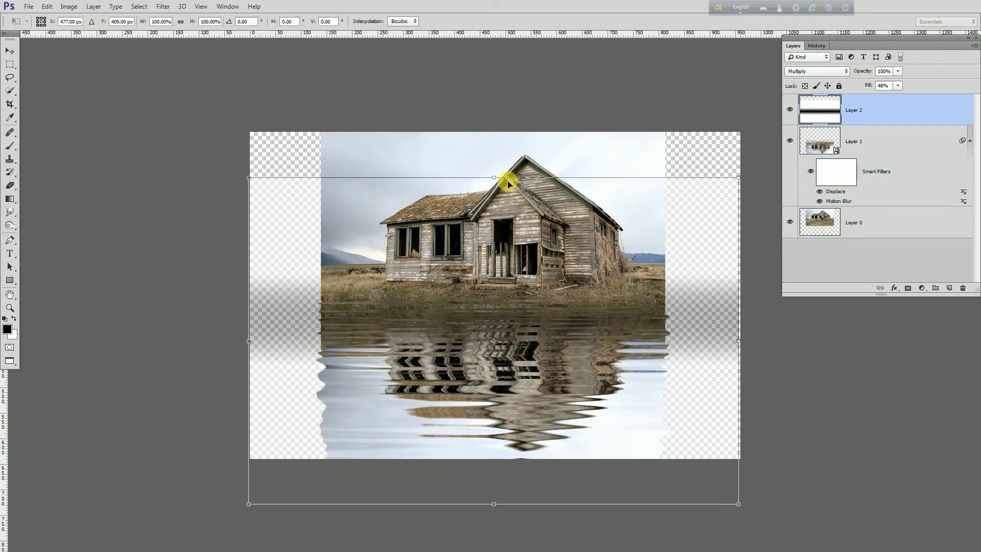
{"action": "mouse_move", "coordinate": [494, 177]}
{"action": "left_mouse_down"}
{"action": "mouse_move", "coordinate": [529, 424]}
{"action": "mouse_move", "coordinate": [527, 295]}
{"action": "left_mouse_up"}
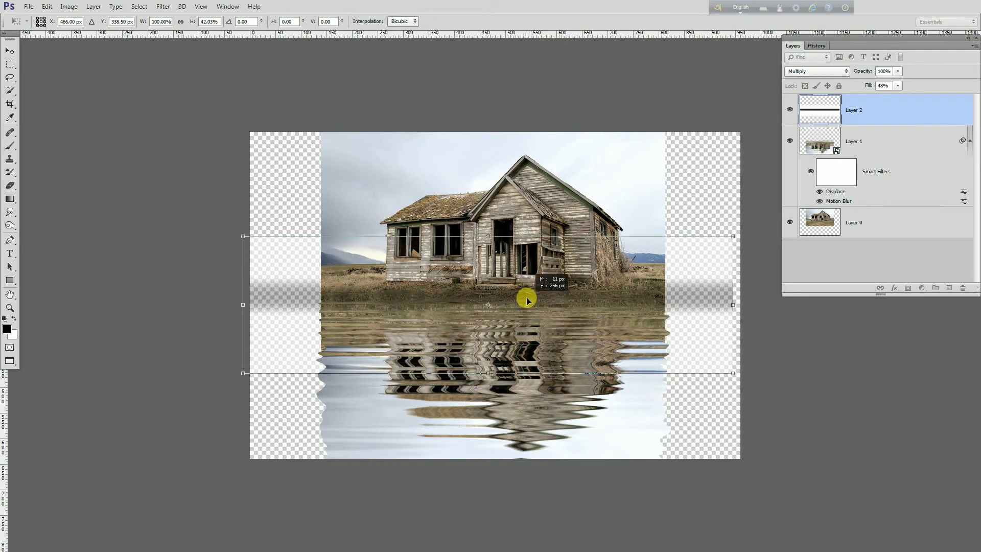
{"action": "left_click_drag", "start_coordinate": [492, 346], "coordinate": [491, 336]}
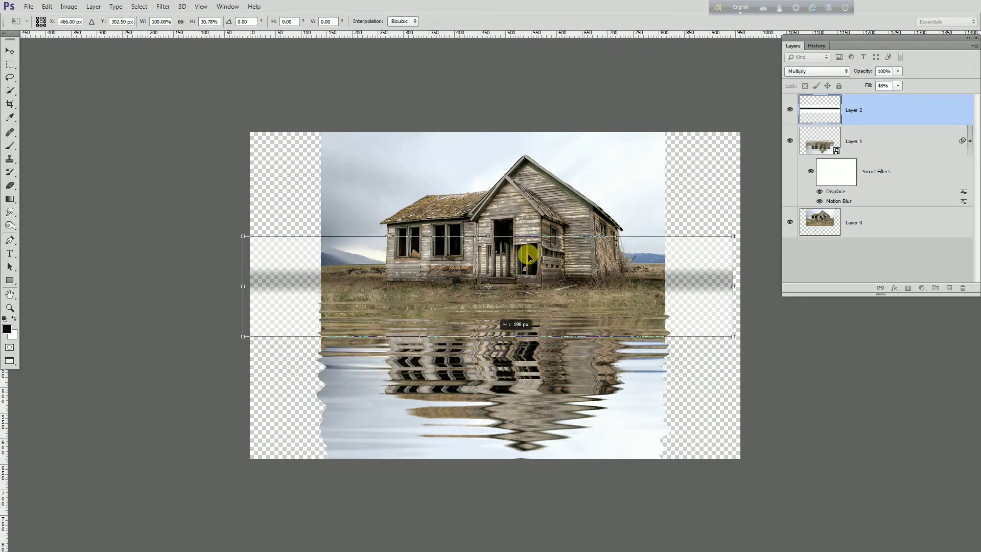
{"action": "left_click_drag", "start_coordinate": [526, 252], "coordinate": [531, 277]}
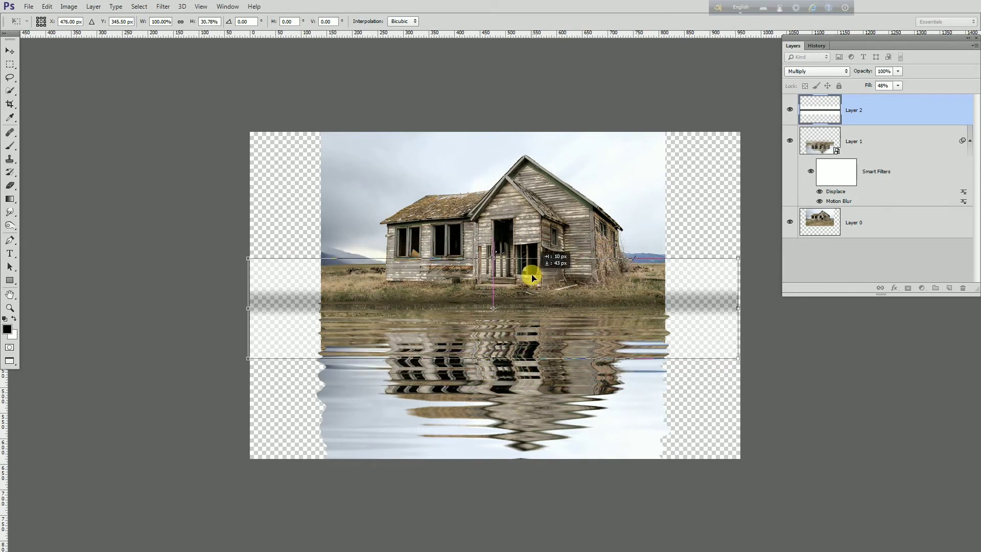
{"action": "key", "text": "Return"}
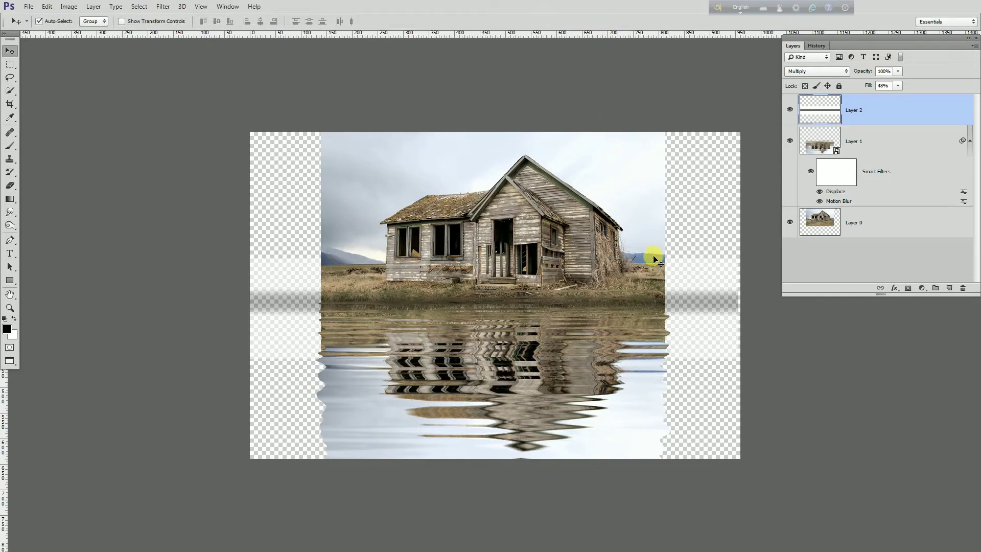
{"action": "left_click", "coordinate": [602, 279]}
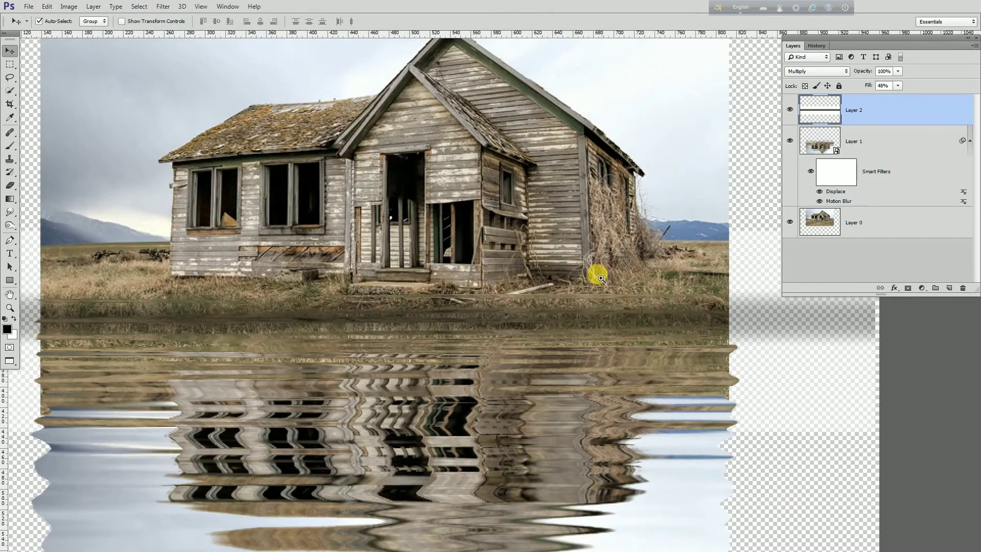
{"action": "key", "text": "ctrl+minus"}
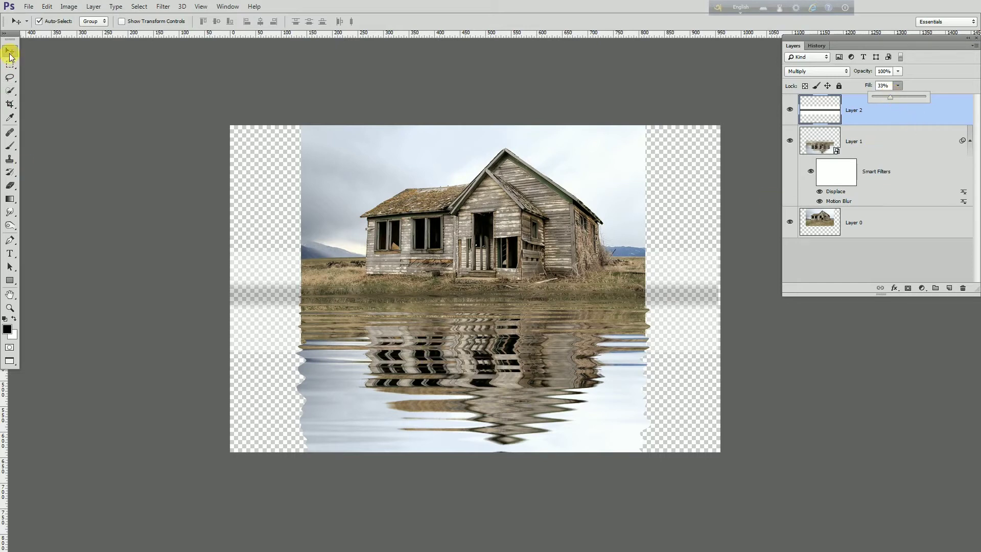
- Dismiss the fill slider, then select Layer 0 and finally the rippled reflection Layer 1
{"action": "left_click", "coordinate": [378, 298]}
{"action": "right_click", "coordinate": [493, 317]}
{"action": "left_click", "coordinate": [508, 342]}
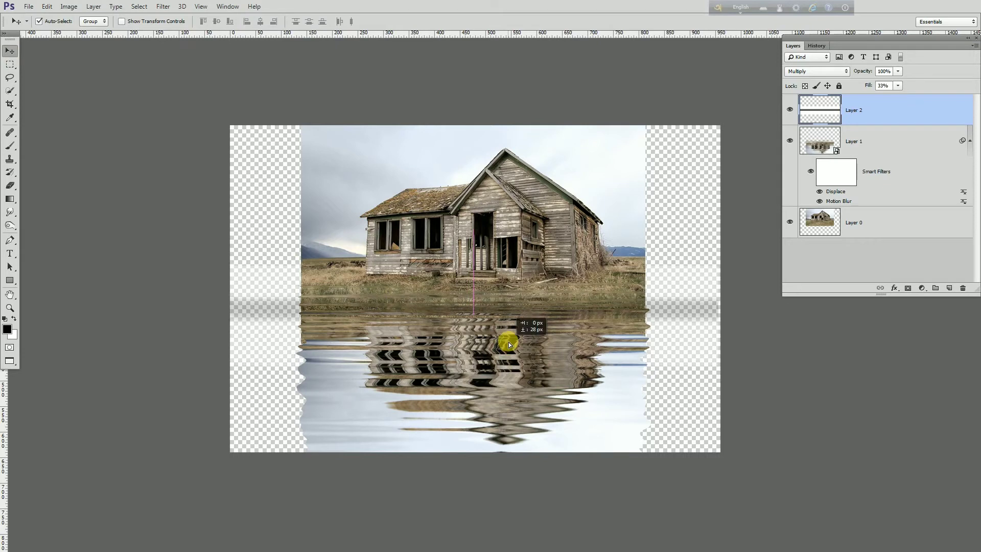
{"action": "left_click", "coordinate": [861, 221]}
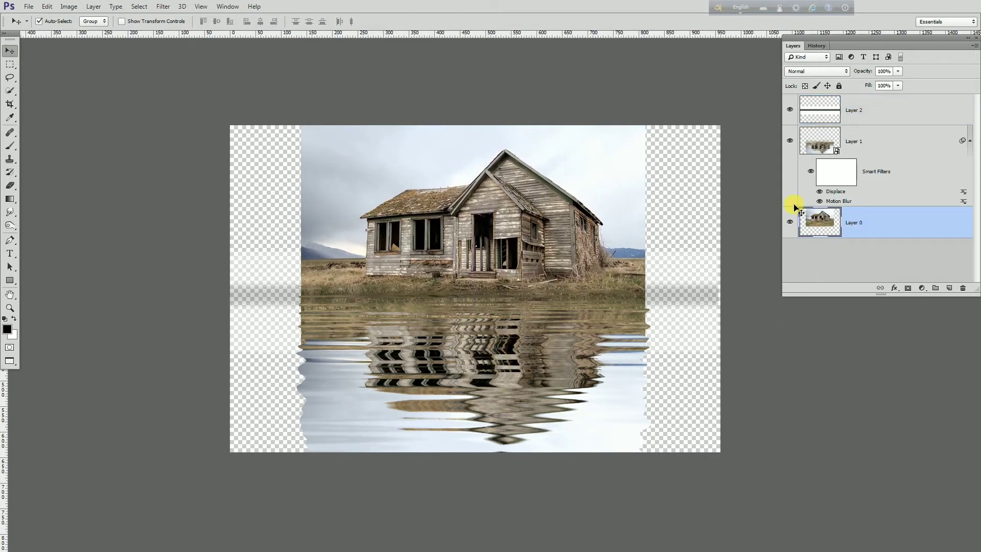
{"action": "left_click", "coordinate": [856, 145]}
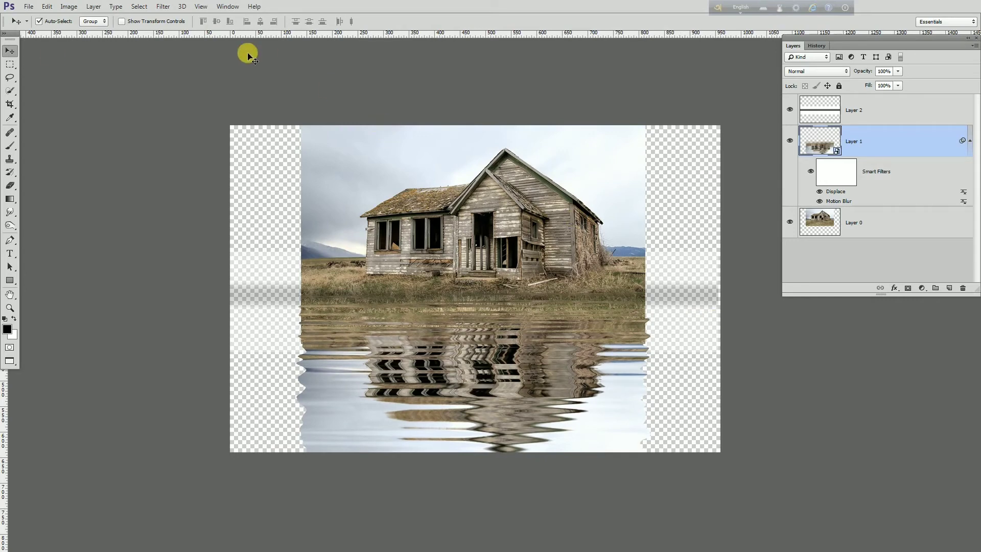
- Select the Crop tool and zoom the canvas in and out
{"action": "left_click", "coordinate": [10, 105]}
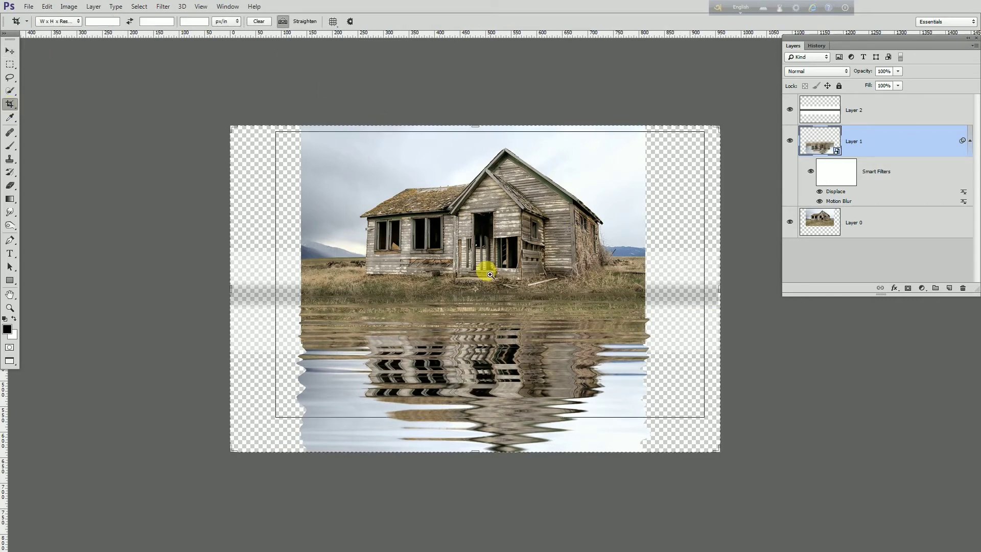
{"action": "scroll", "coordinate": [480, 269], "scroll_direction": "up", "scroll_amount": 1}
{"action": "key", "text": "alt+space"}
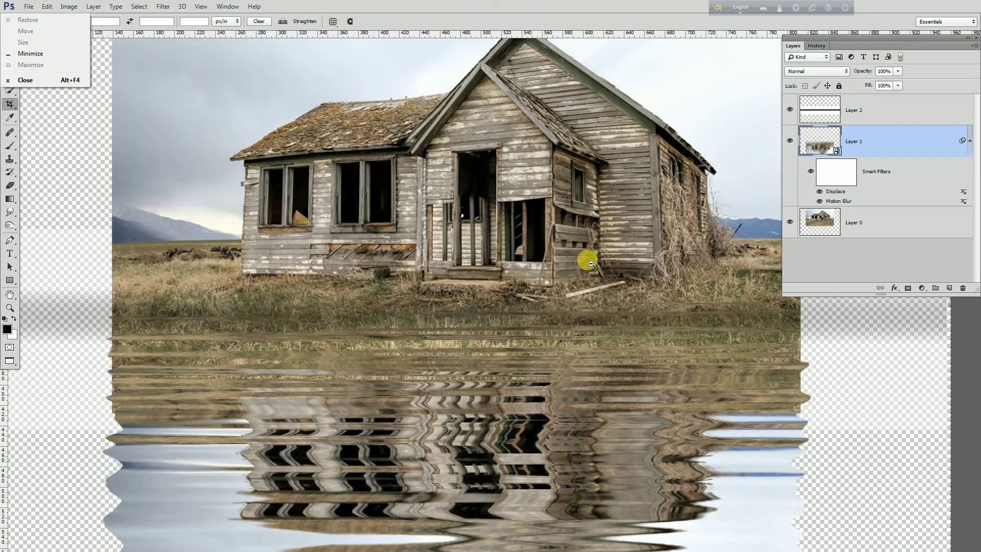
{"action": "scroll", "coordinate": [591, 265], "scroll_direction": "down", "scroll_amount": 1}
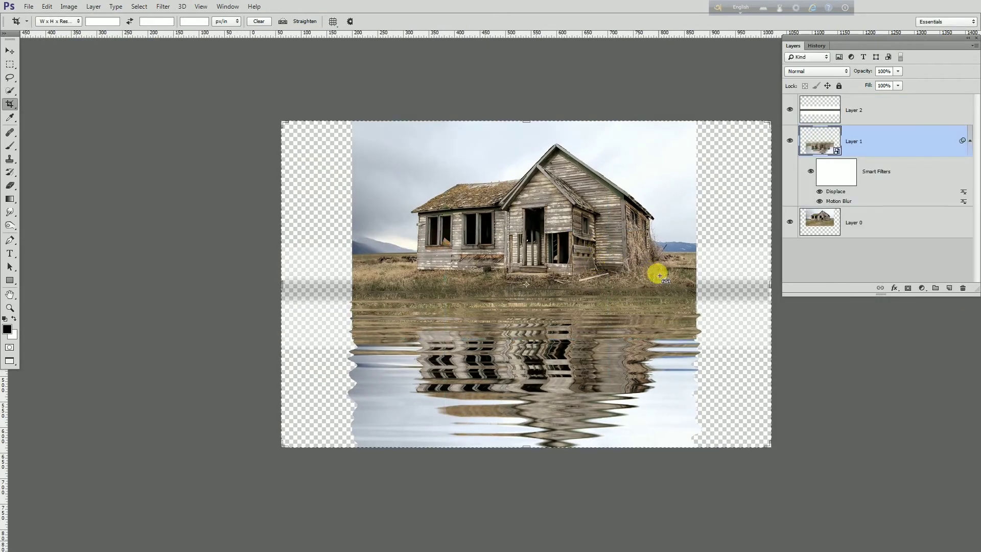
{"action": "scroll", "coordinate": [659, 274], "scroll_direction": "up", "scroll_amount": 1}
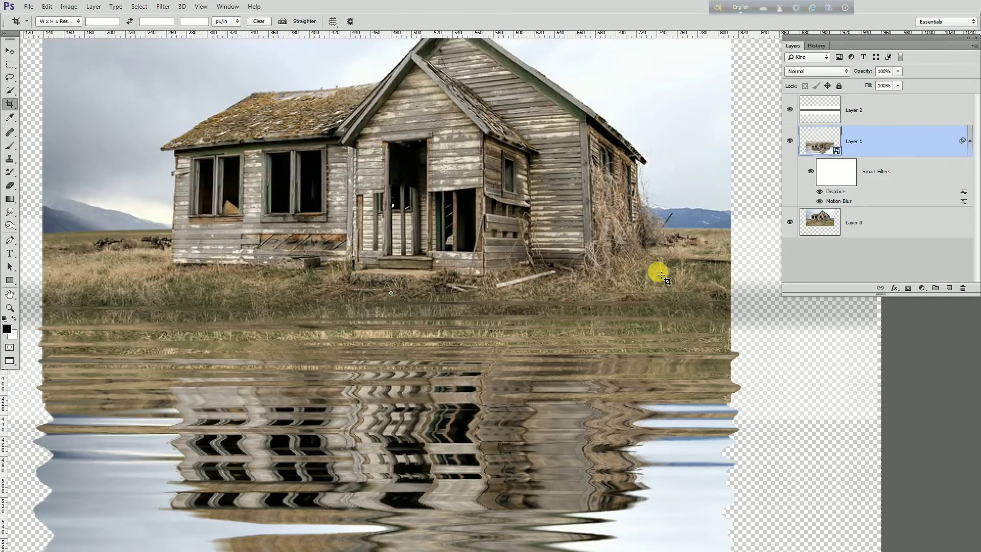
{"action": "scroll", "coordinate": [659, 275], "scroll_direction": "down", "scroll_amount": 1}
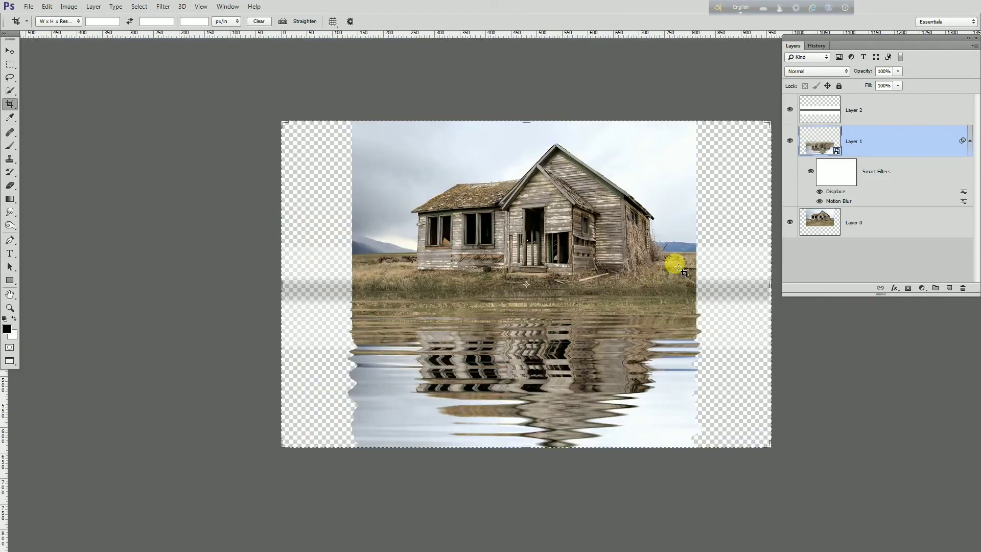
- Hide the reflection layer, toggle Layer 0 off and on, then bring up adjustment layer types
{"action": "left_click", "coordinate": [790, 141]}
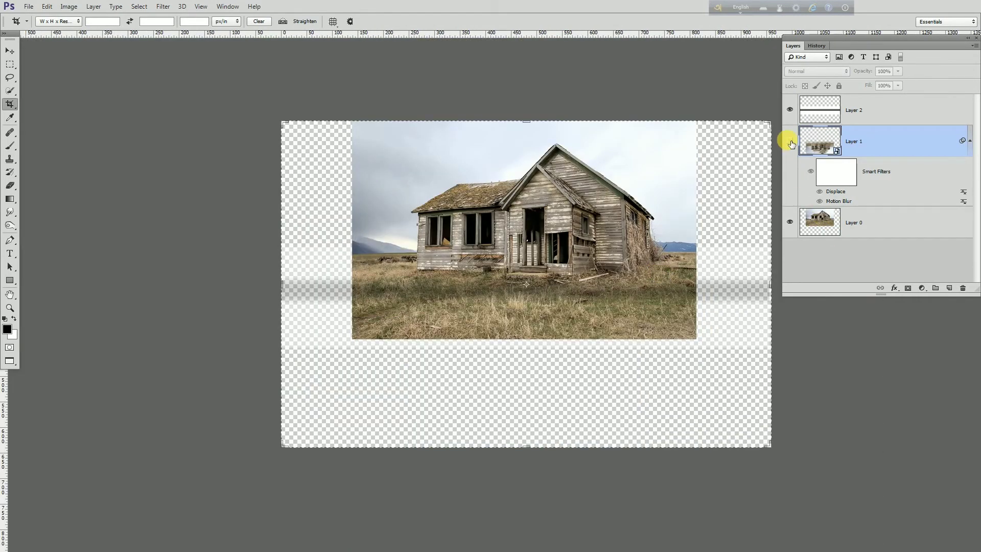
{"action": "left_click", "coordinate": [789, 223]}
{"action": "left_click", "coordinate": [789, 223]}
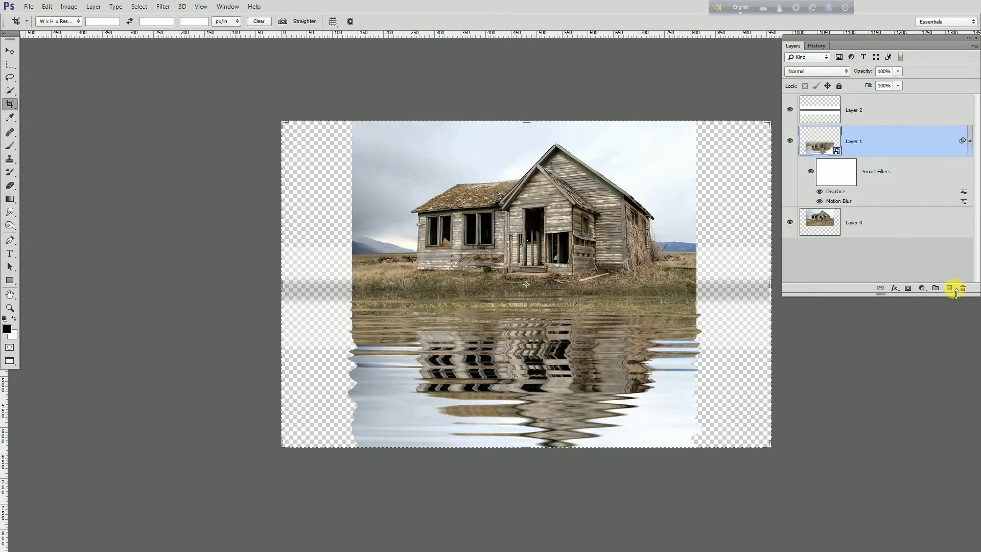
{"action": "left_click", "coordinate": [922, 289]}
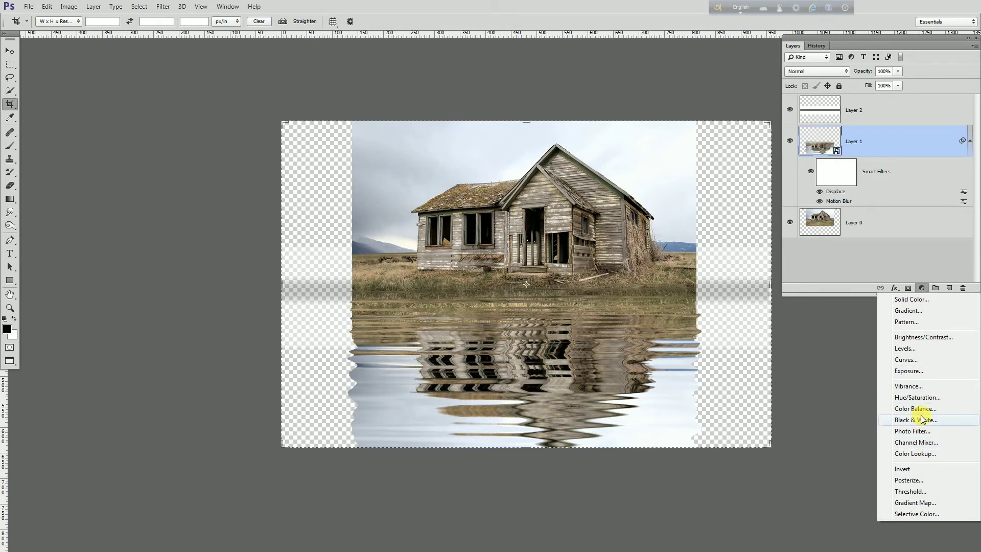
- Try a clipped Hue/Saturation adjustment with a hue shift on the reflection, then delete it
{"action": "left_click", "coordinate": [919, 398]}
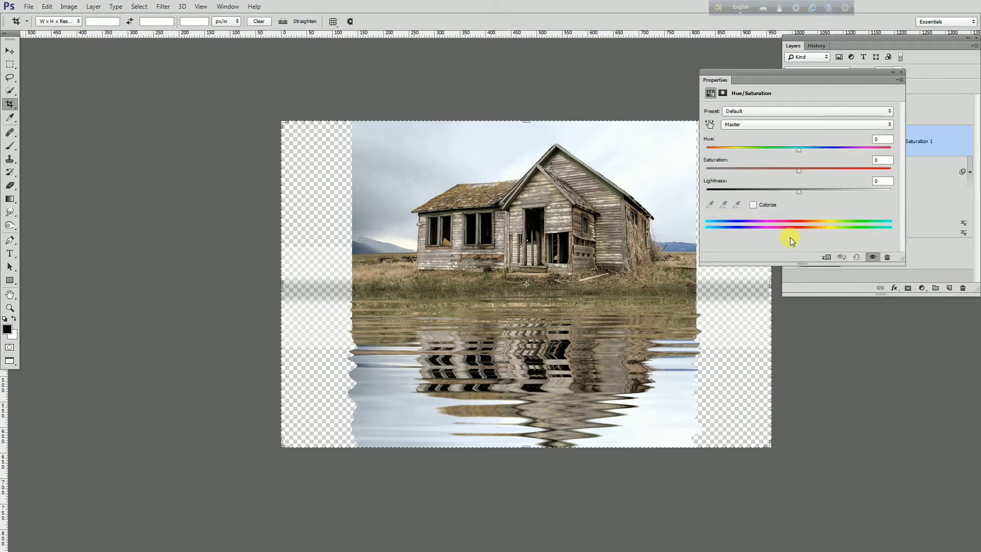
{"action": "left_click", "coordinate": [829, 258]}
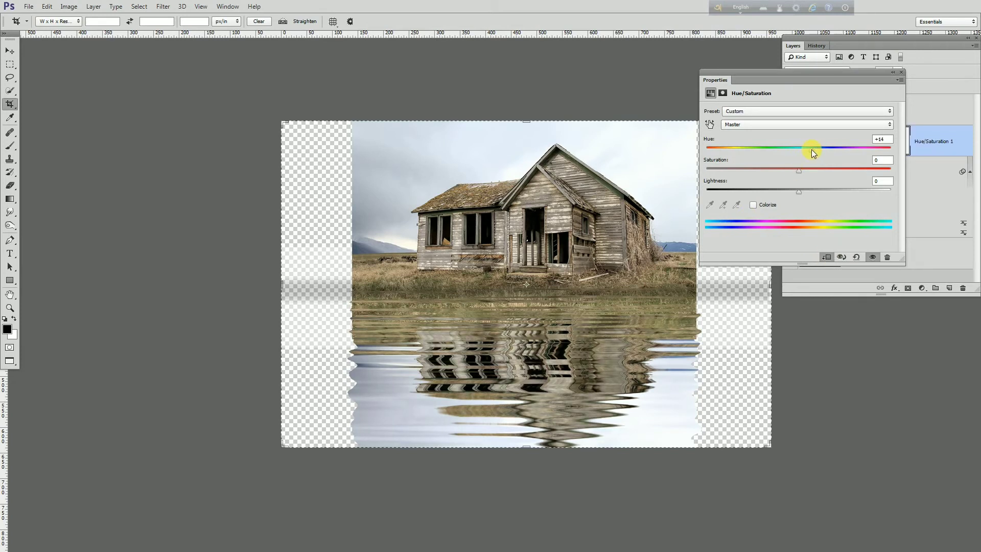
{"action": "mouse_move", "coordinate": [811, 149]}
{"action": "left_mouse_down"}
{"action": "mouse_move", "coordinate": [784, 151]}
{"action": "mouse_move", "coordinate": [805, 152]}
{"action": "left_mouse_up"}
{"action": "left_click", "coordinate": [900, 72]}
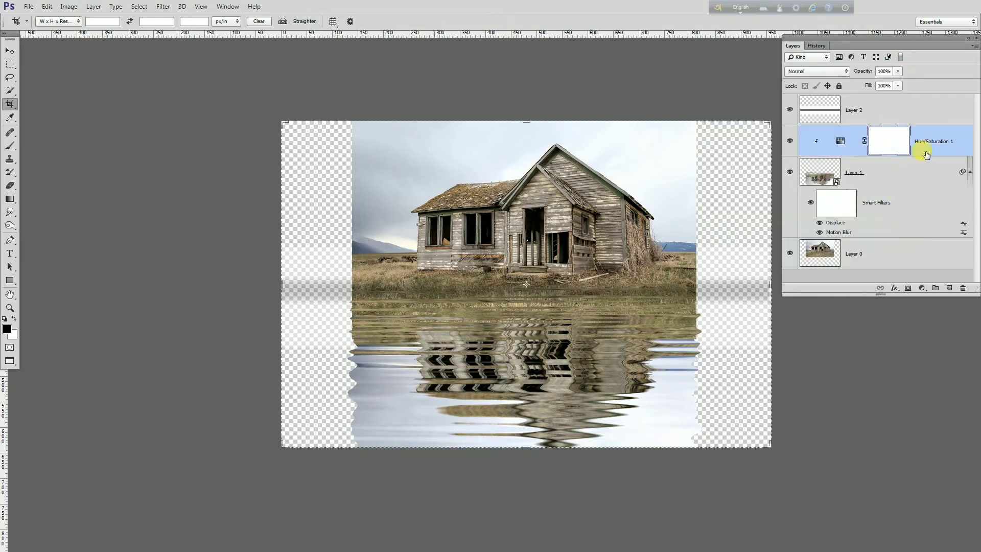
{"action": "left_click_drag", "start_coordinate": [902, 144], "coordinate": [963, 289]}
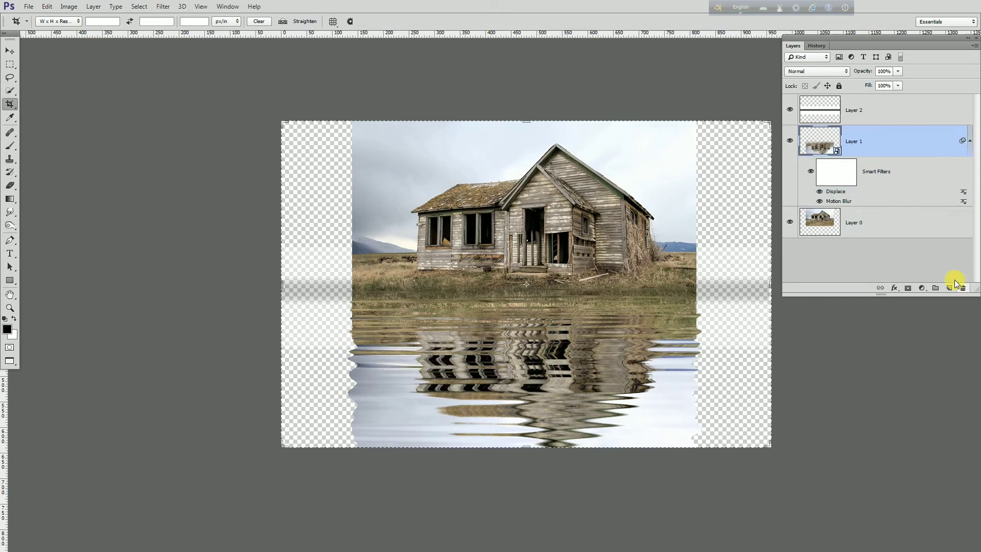
- Toggle the reflection and house photo visibility, then make Layer 0 active
{"action": "left_click", "coordinate": [789, 143]}
{"action": "left_click", "coordinate": [789, 141]}
{"action": "left_click", "coordinate": [790, 222]}
{"action": "left_click", "coordinate": [791, 222]}
{"action": "left_click", "coordinate": [892, 221]}
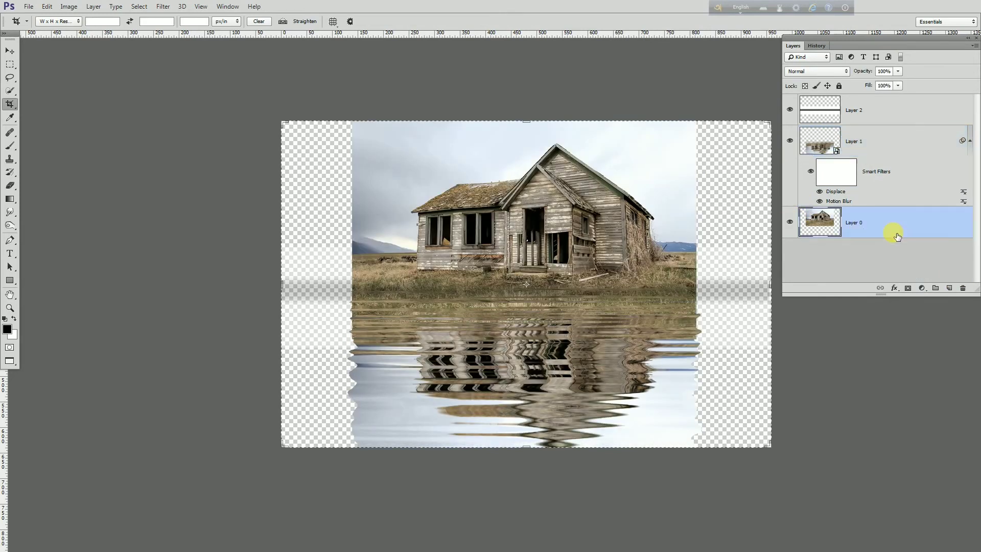
- Add a Hue/Saturation adjustment above Layer 0 with slightly lowered saturation
{"action": "left_click", "coordinate": [922, 288]}
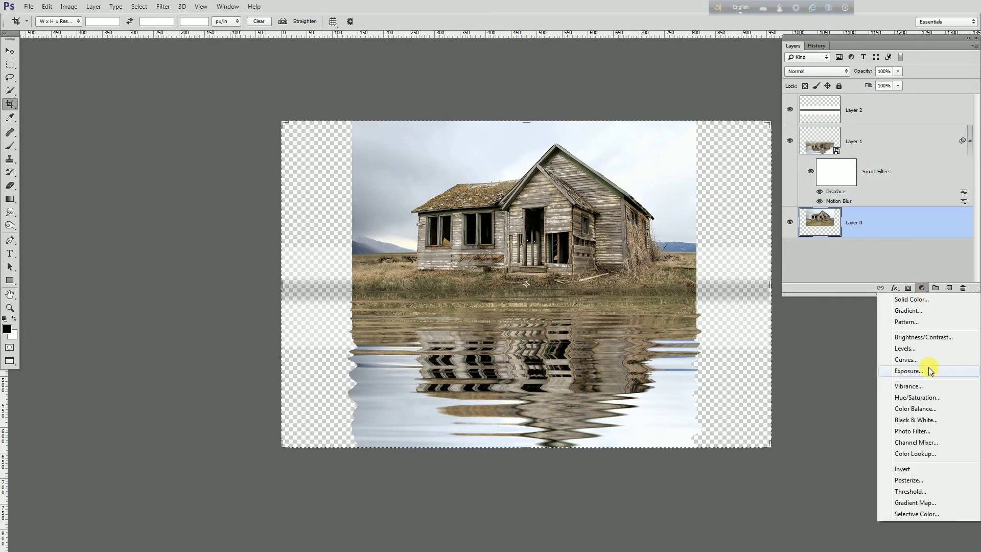
{"action": "left_click", "coordinate": [917, 398]}
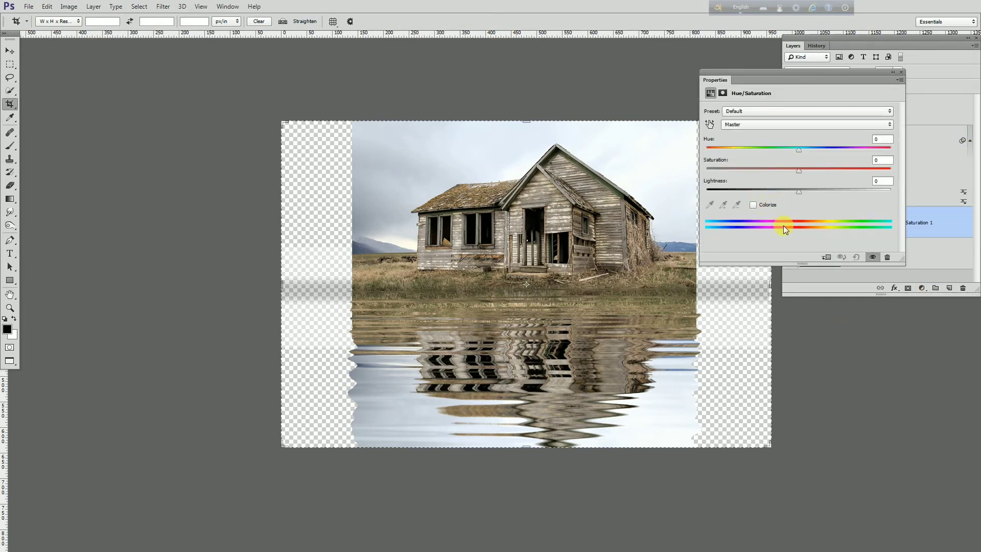
{"action": "left_click", "coordinate": [827, 256]}
{"action": "mouse_move", "coordinate": [798, 170]}
{"action": "left_mouse_down"}
{"action": "mouse_move", "coordinate": [786, 170]}
{"action": "mouse_move", "coordinate": [826, 153]}
{"action": "left_mouse_up"}
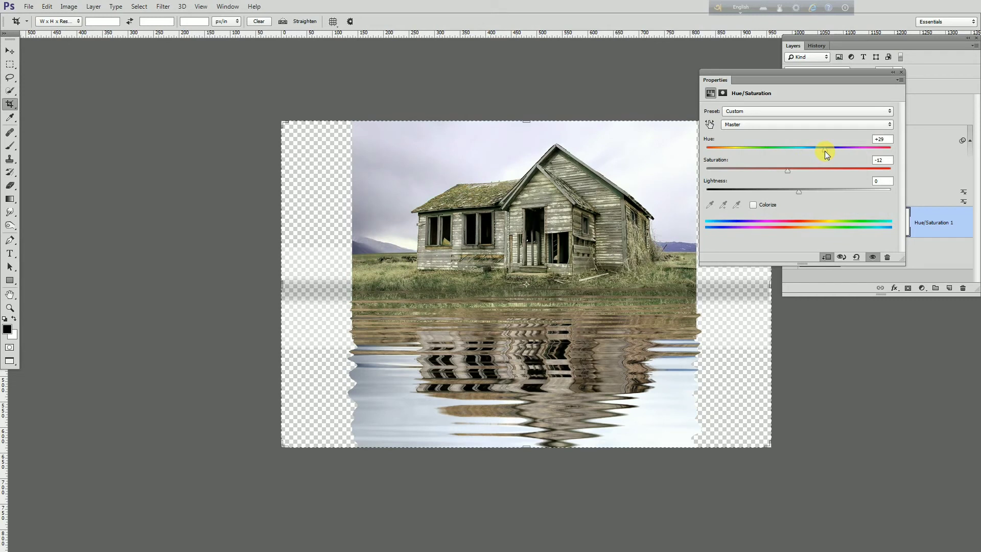
{"action": "mouse_move", "coordinate": [825, 154]}
{"action": "left_mouse_down"}
{"action": "mouse_move", "coordinate": [785, 157]}
{"action": "mouse_move", "coordinate": [804, 157]}
{"action": "left_mouse_up"}
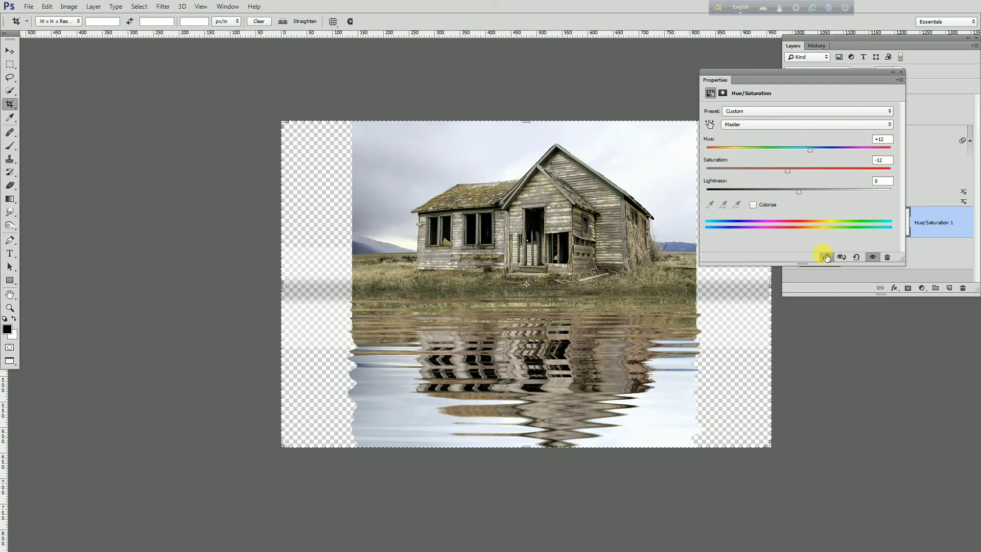
{"action": "left_click", "coordinate": [825, 257]}
- Reset the hue, settle it at +6, and lower Lightness to -29
{"action": "double_click", "coordinate": [880, 139]}
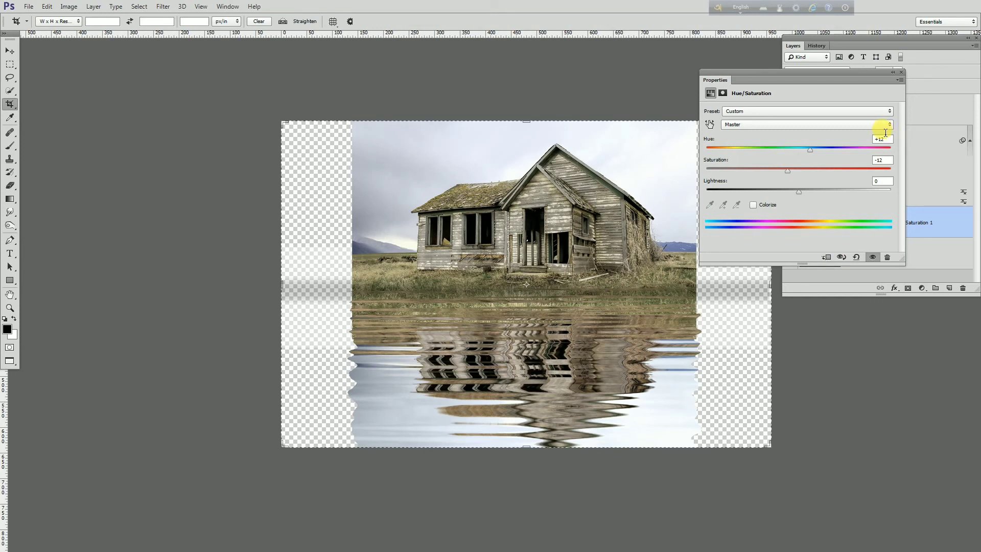
{"action": "type", "text": "00"}
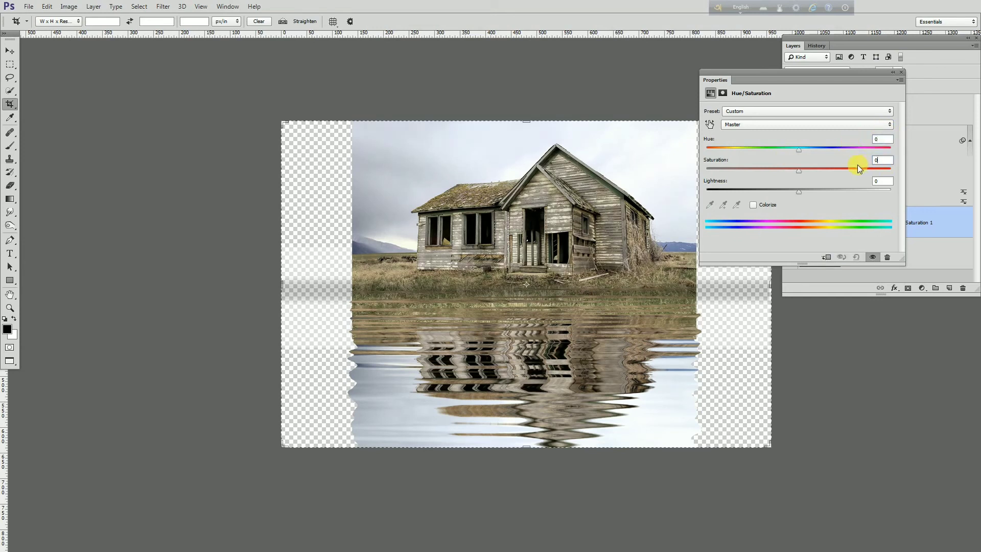
{"action": "left_click_drag", "start_coordinate": [795, 155], "coordinate": [816, 151]}
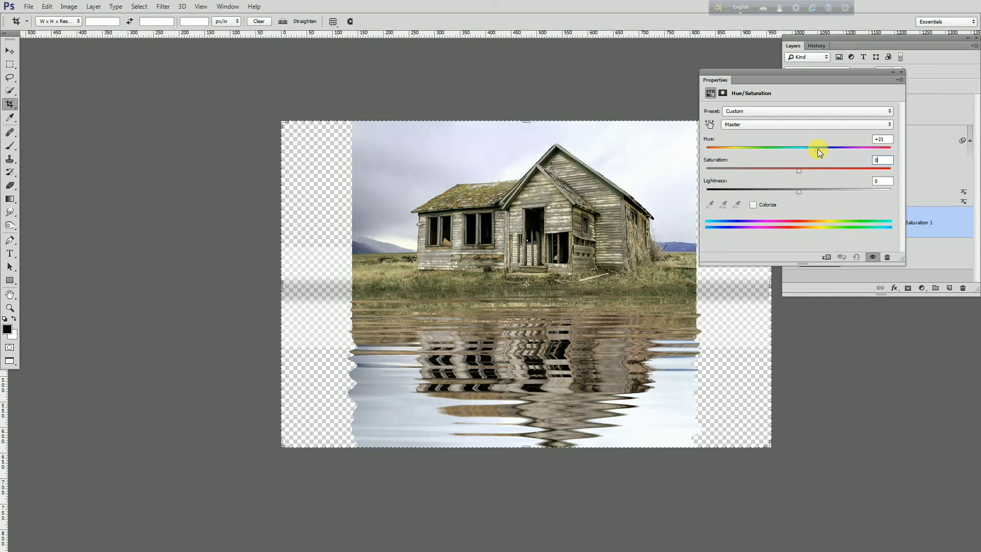
{"action": "left_click_drag", "start_coordinate": [818, 152], "coordinate": [807, 152]}
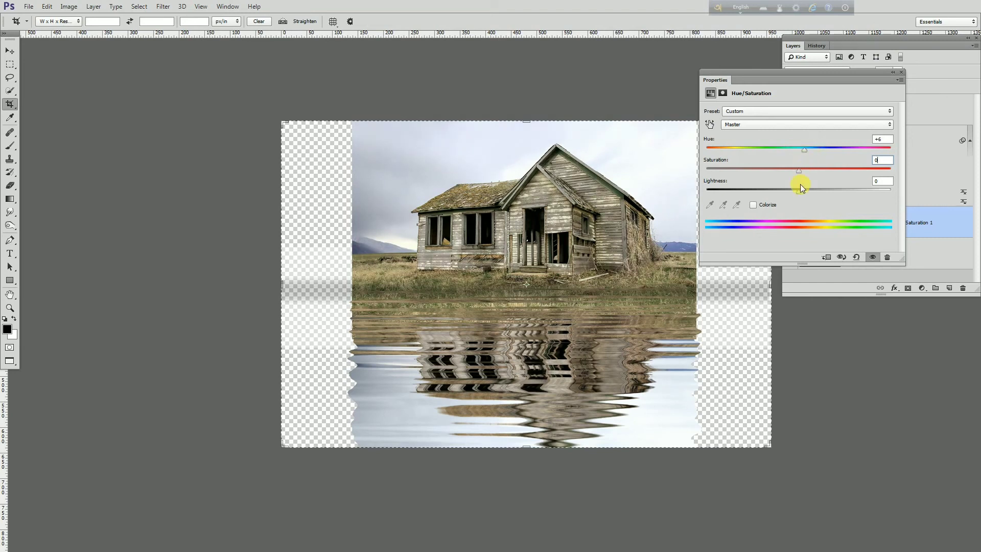
{"action": "mouse_move", "coordinate": [798, 190]}
{"action": "left_mouse_down"}
{"action": "mouse_move", "coordinate": [771, 191]}
{"action": "mouse_move", "coordinate": [793, 172]}
{"action": "mouse_move", "coordinate": [774, 170]}
{"action": "mouse_move", "coordinate": [787, 172]}
{"action": "left_mouse_up"}
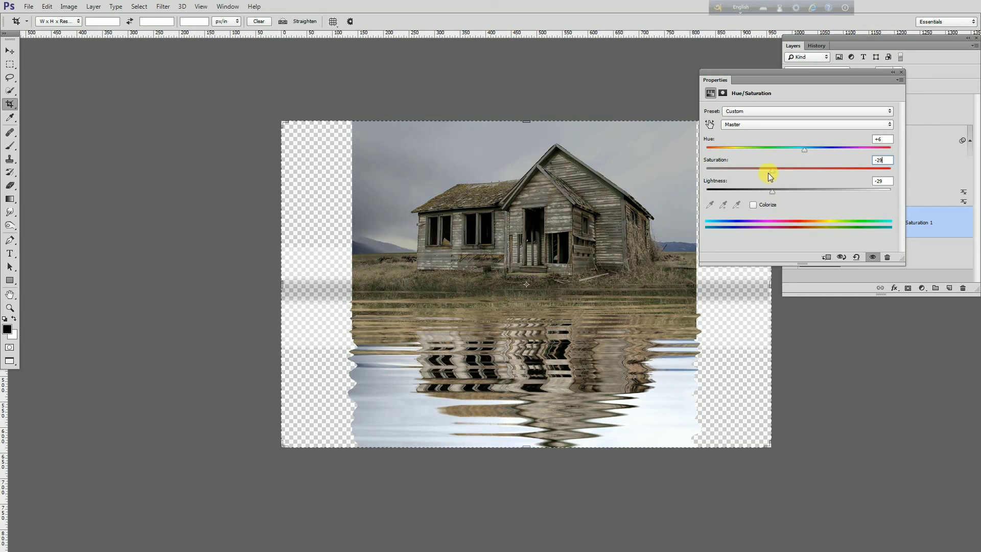
- Paint black over the centre of the Hue/Saturation 1 mask, resizing the brush between 600 and 200
{"action": "left_click", "coordinate": [902, 72]}
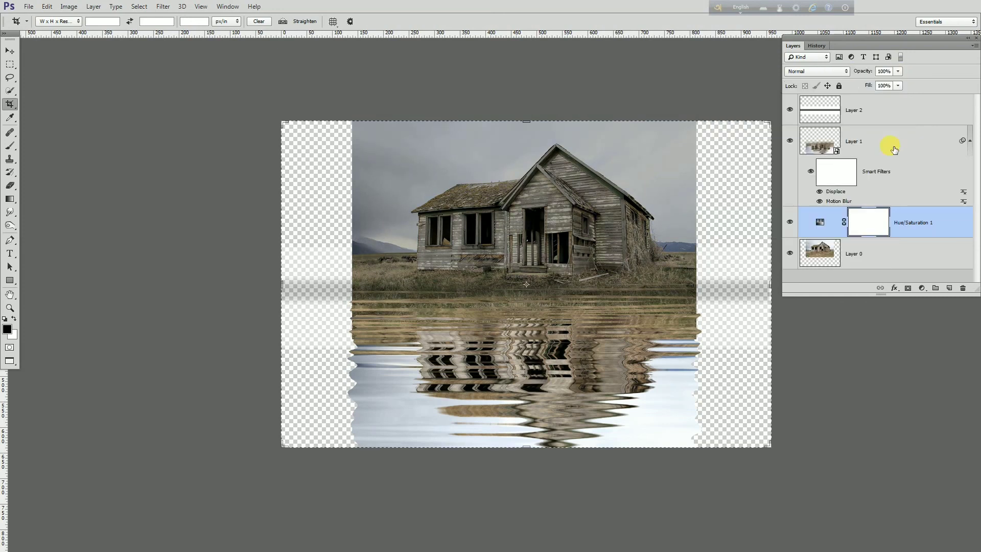
{"action": "left_click", "coordinate": [10, 146]}
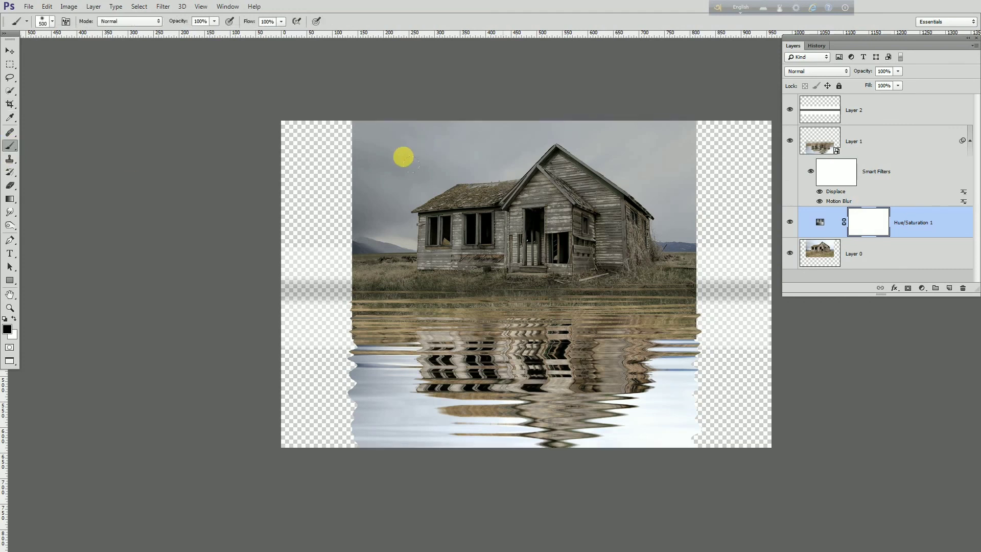
{"action": "mouse_move", "coordinate": [403, 157]}
{"action": "left_mouse_down"}
{"action": "mouse_move", "coordinate": [418, 148]}
{"action": "mouse_move", "coordinate": [436, 168]}
{"action": "mouse_move", "coordinate": [460, 140]}
{"action": "mouse_move", "coordinate": [407, 176]}
{"action": "mouse_move", "coordinate": [478, 223]}
{"action": "left_mouse_up"}
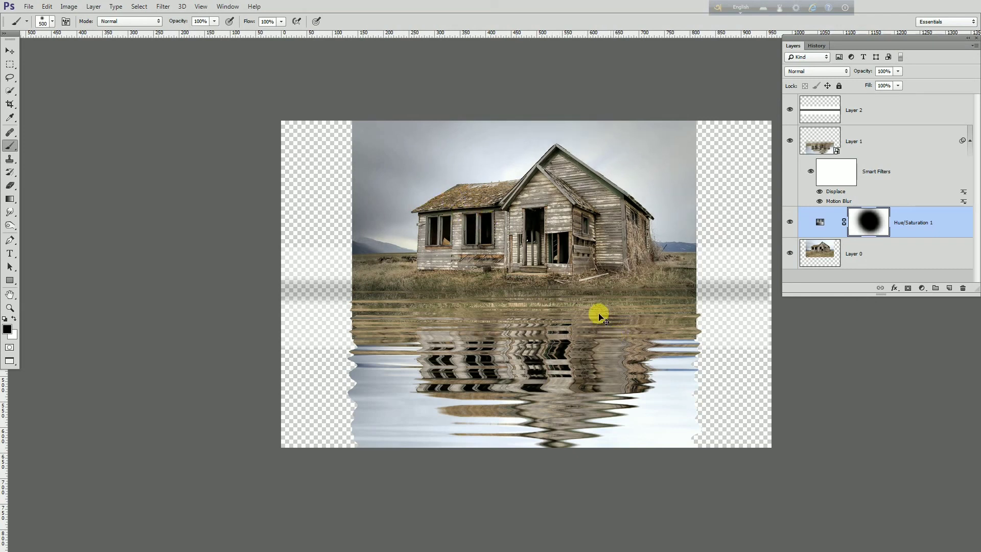
{"action": "key", "text": "bracketright"}
{"action": "key", "text": "bracketleft"}
{"action": "key", "text": "bracketleft"}
{"action": "key", "text": "bracketleft"}
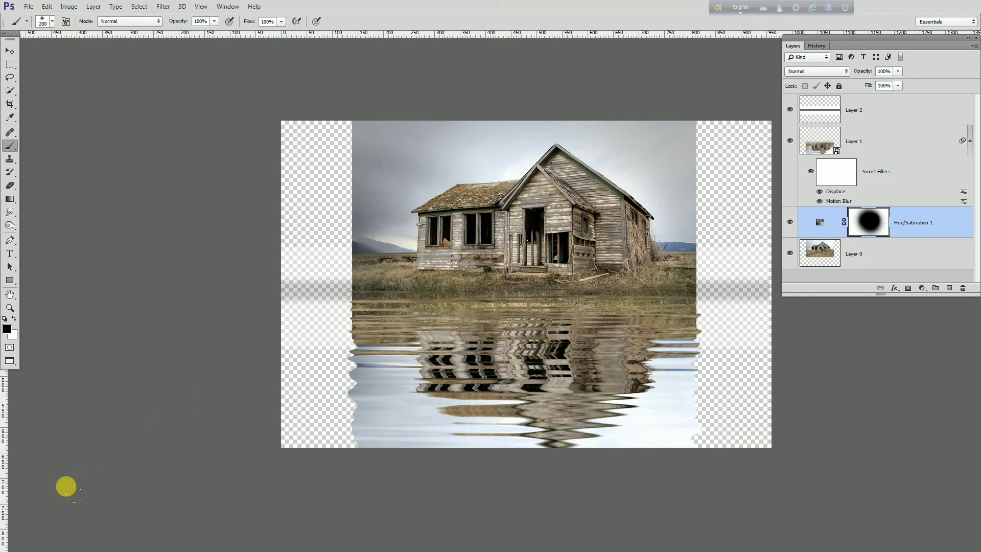
{"action": "key", "text": "super"}
{"action": "left_click", "coordinate": [193, 543]}
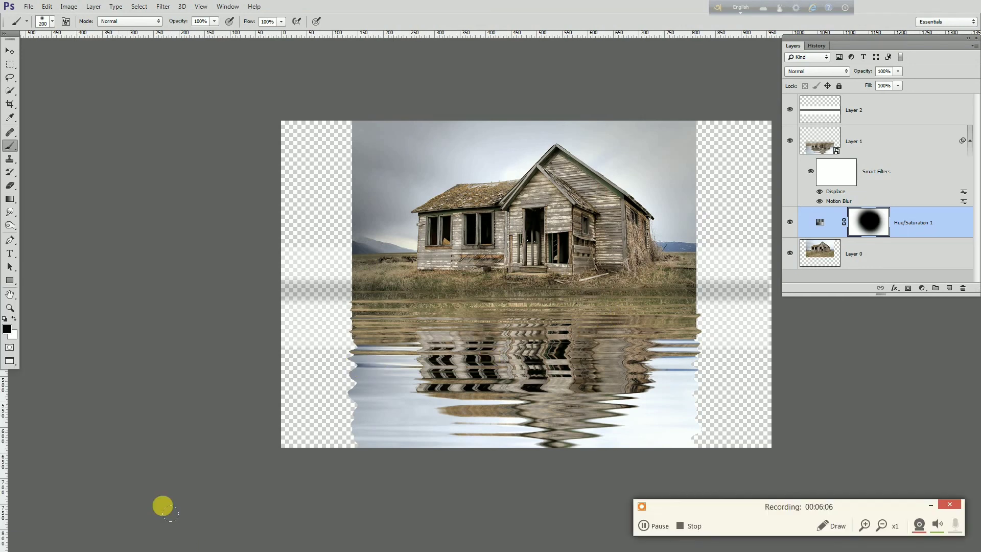